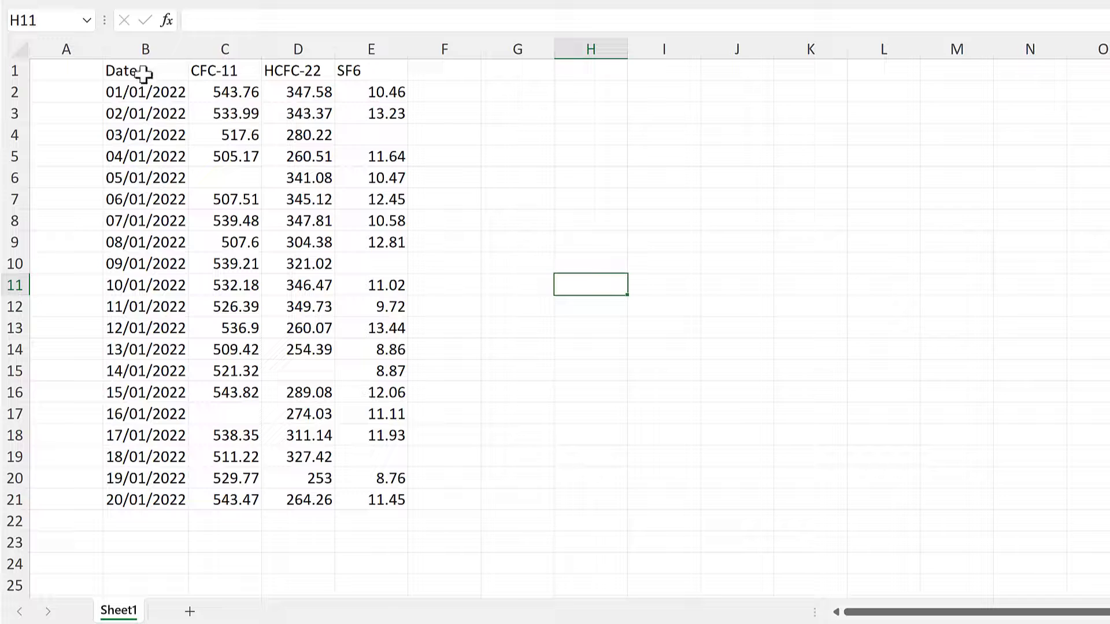
# Step: Extend selections down the Date column to row 21 and down CFC-11 to its first gap, then pick C4
pyautogui.click(147, 72)
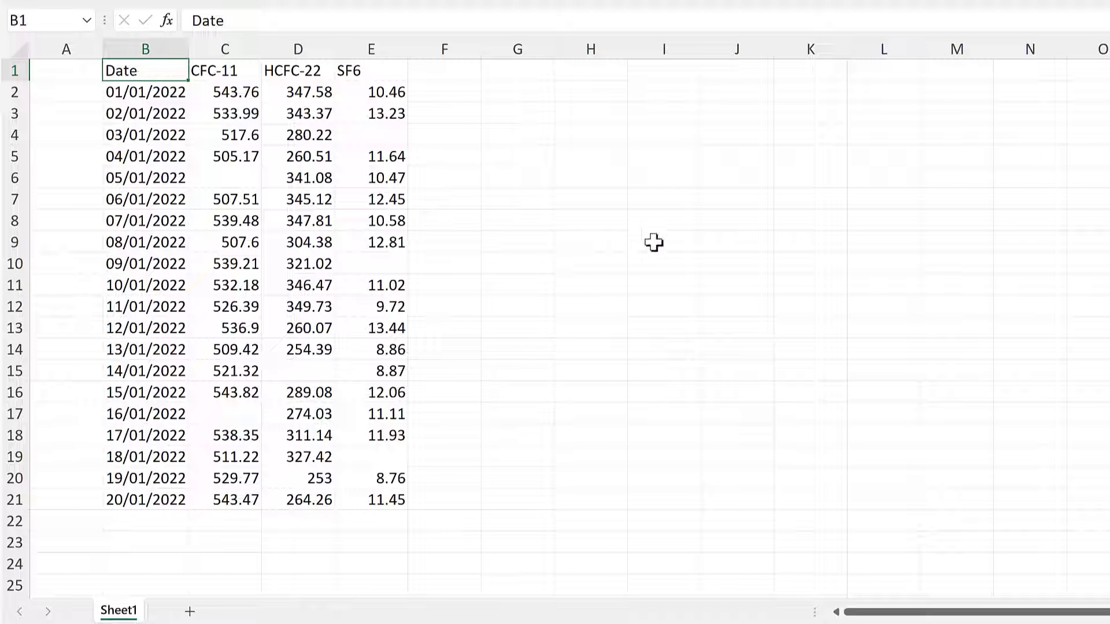
pyautogui.hotkey('ctrl', 'shift', 'Down')
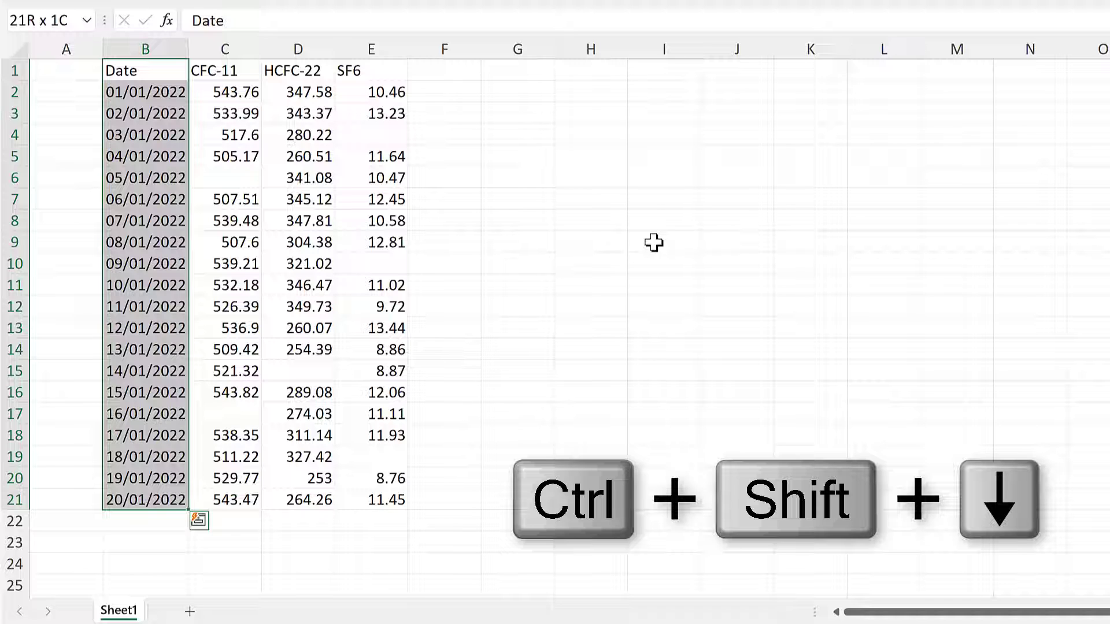
pyautogui.click(233, 74)
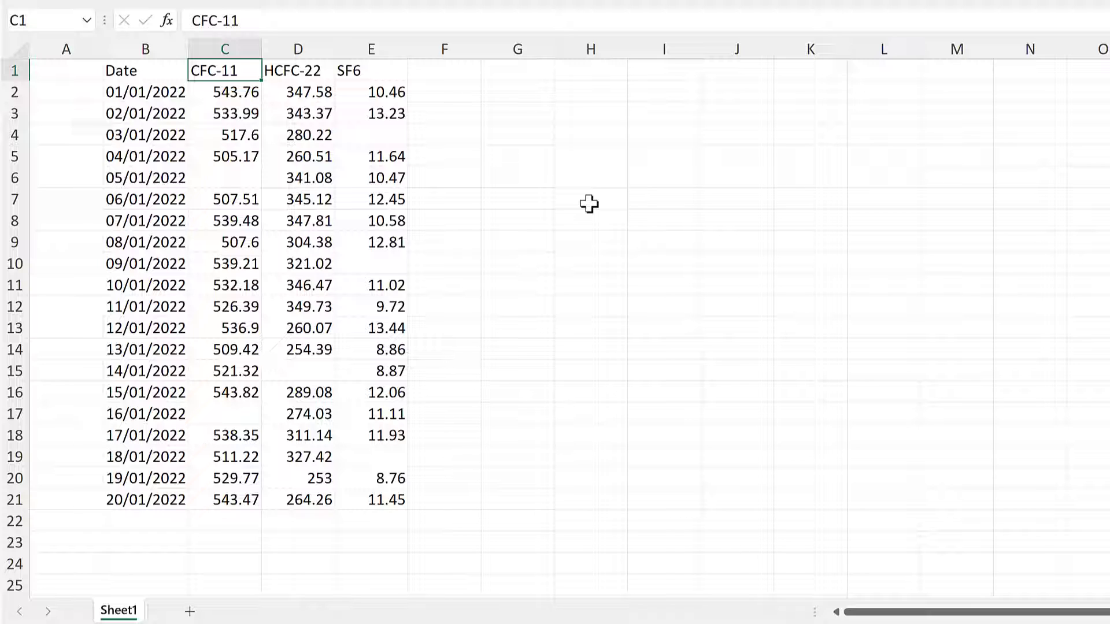
pyautogui.hotkey('ctrl', 'shift', 'Down')
pyautogui.hotkey('ctrl', 'shift', 'Down')
pyautogui.hotkey('ctrl', 'shift', 'Down')
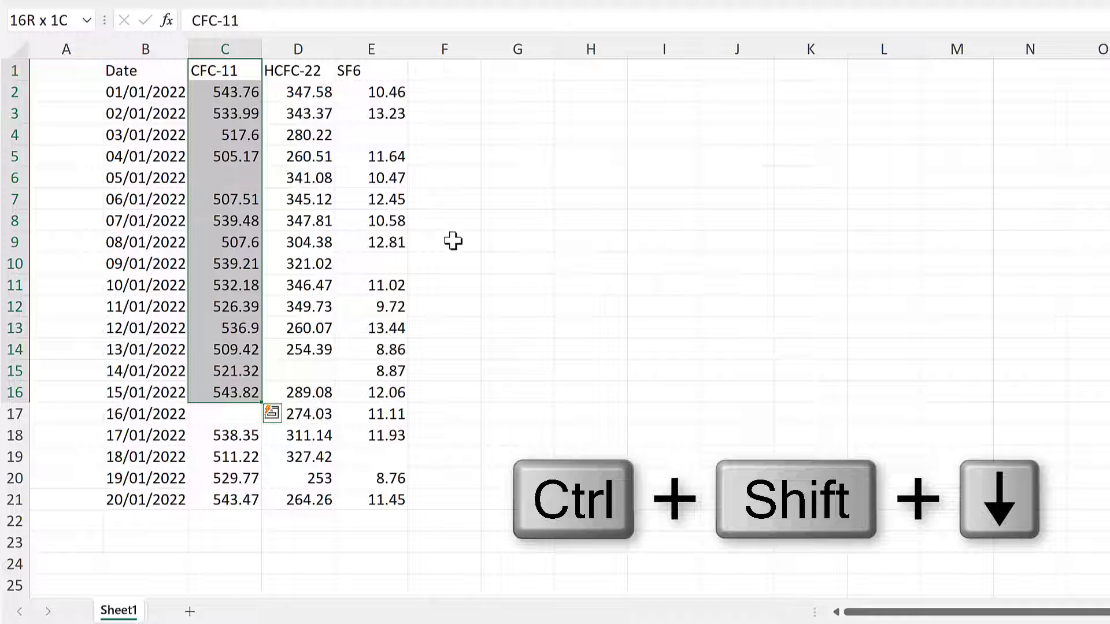
pyautogui.click(203, 141)
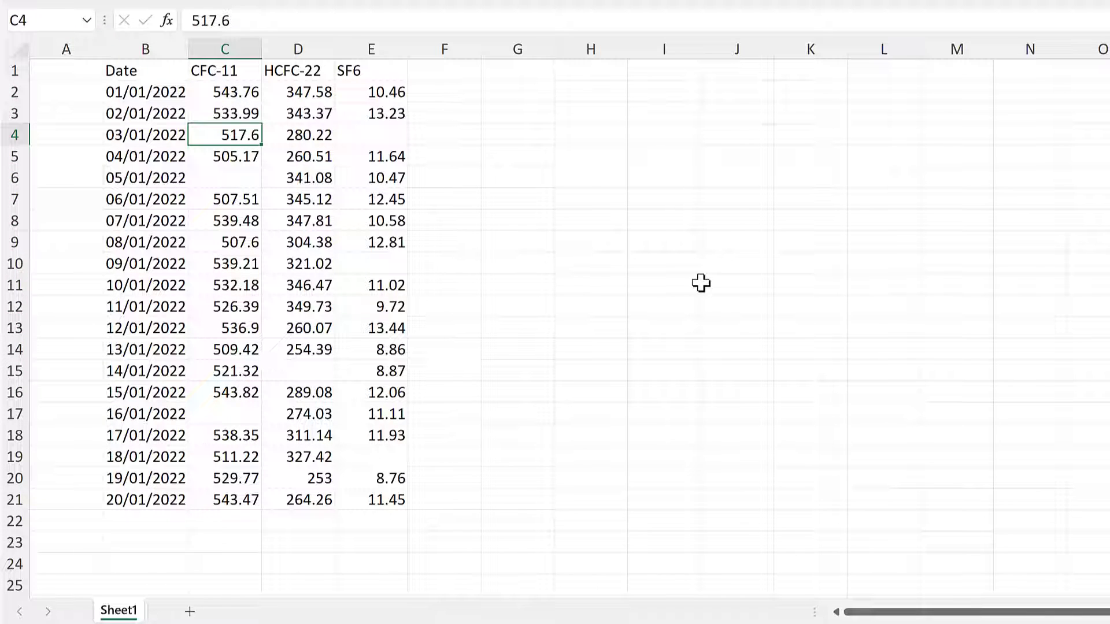
# Step: Convert B1:E21 into a table with headers, select the CFC-11 table column, then undo the conversion
pyautogui.hotkey('ctrl', 't')
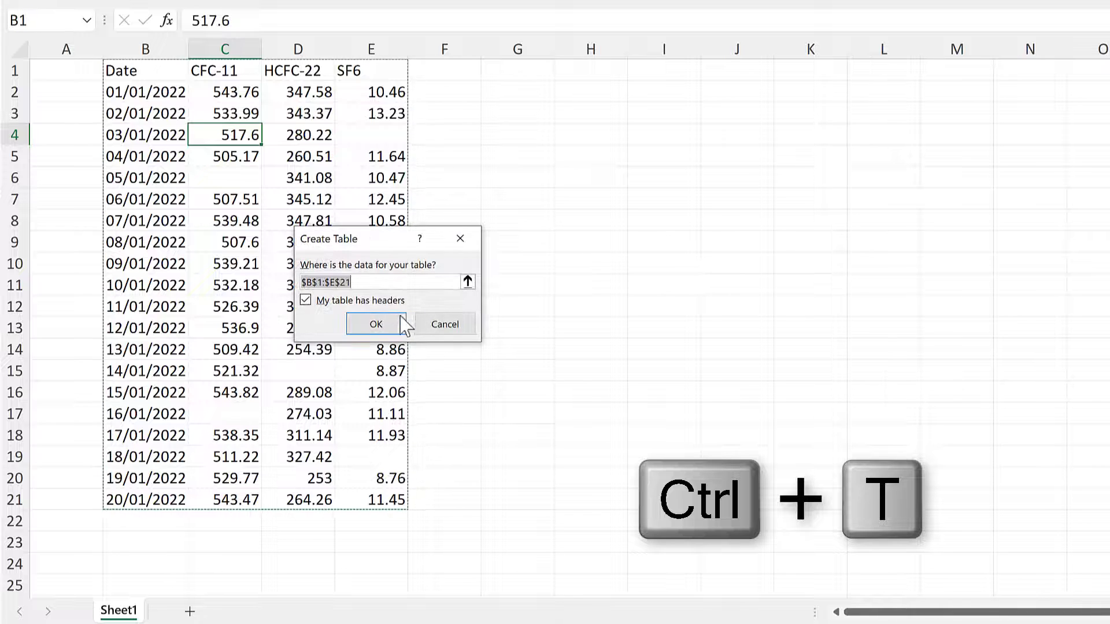
pyautogui.click(376, 324)
pyautogui.click(239, 120)
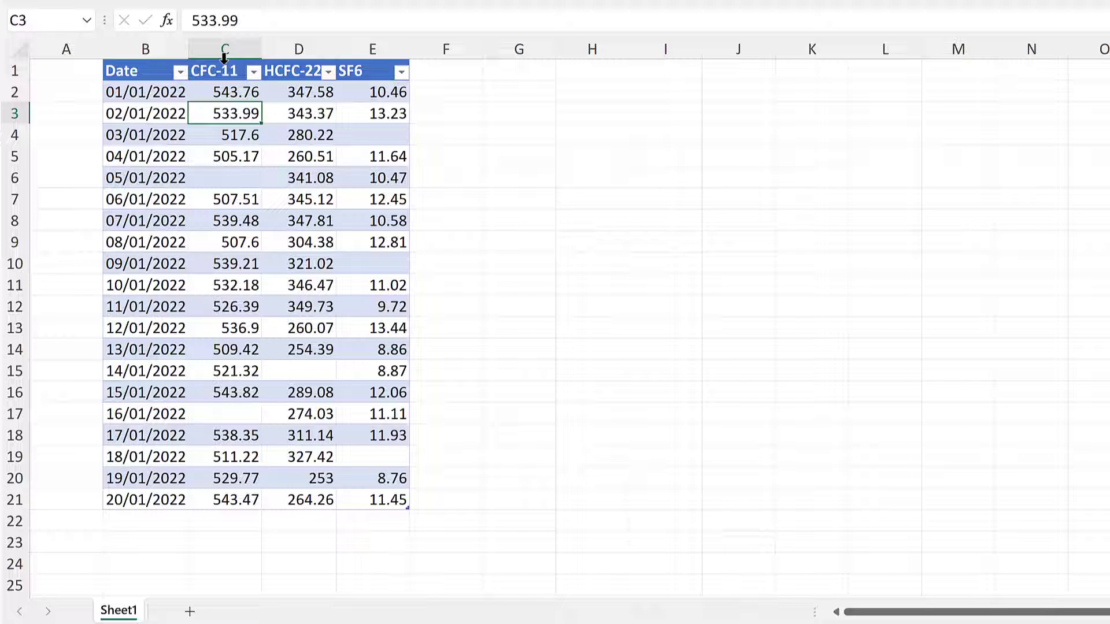
pyautogui.click(224, 58)
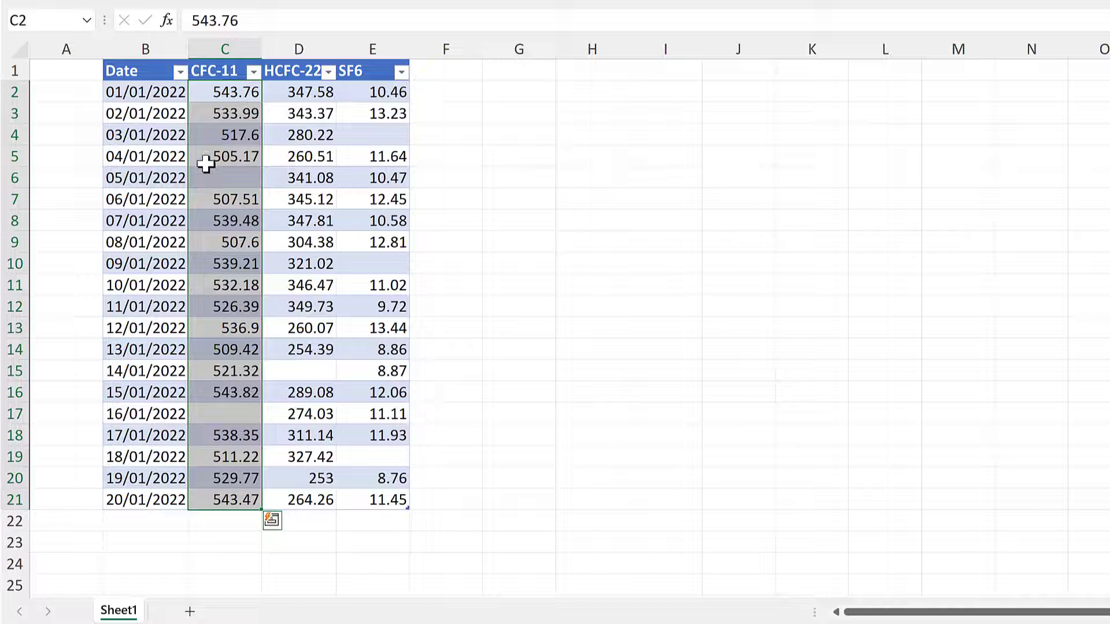
pyautogui.click(218, 204)
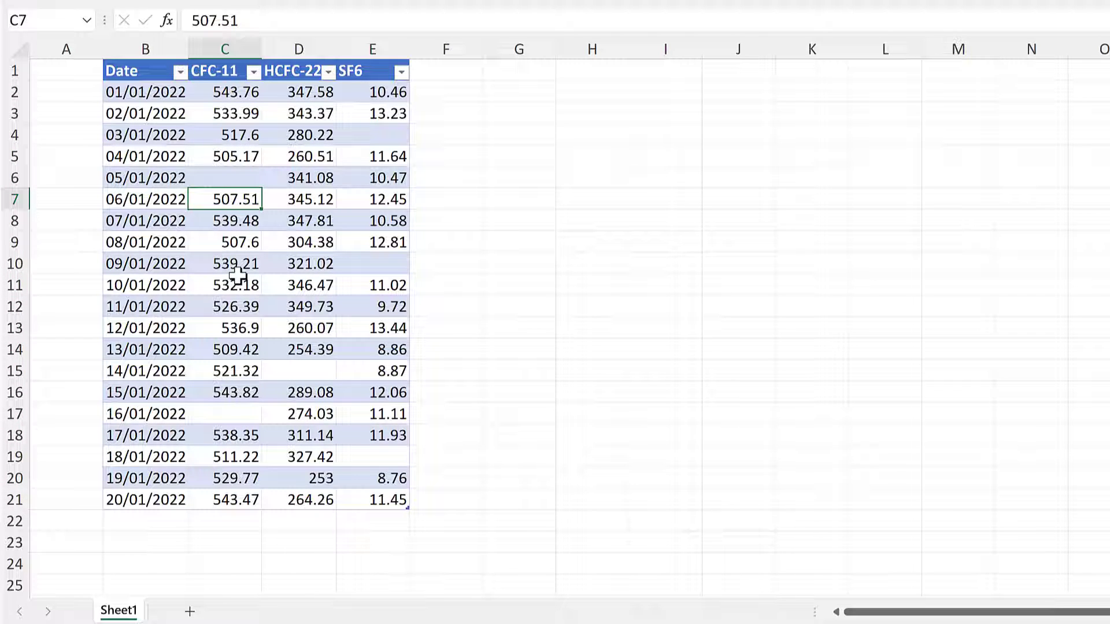
pyautogui.hotkey('ctrl', 'space')
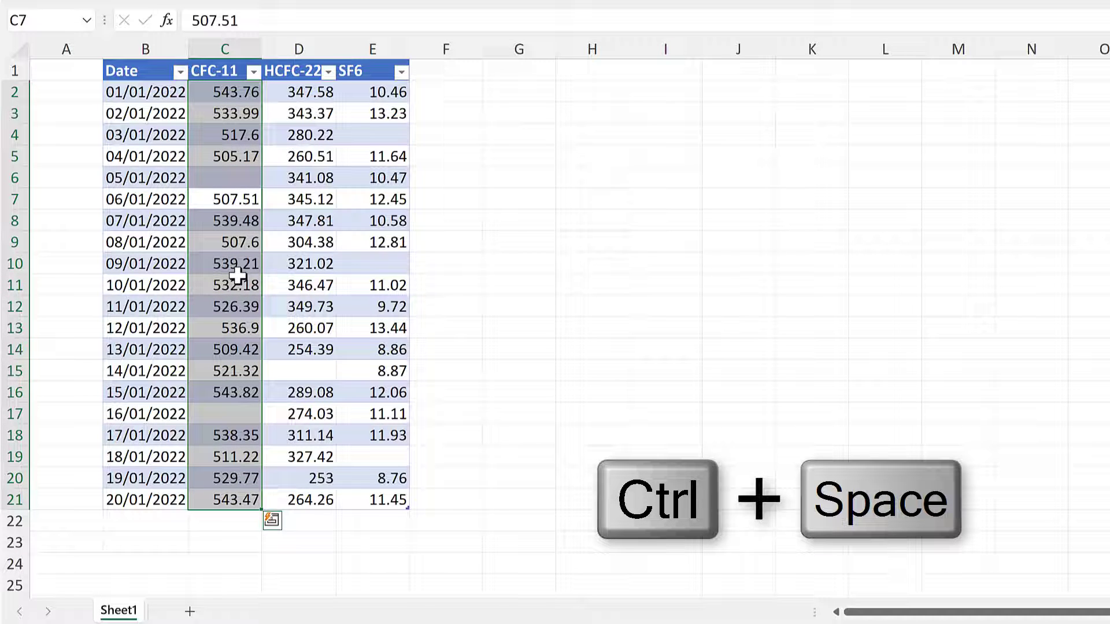
pyautogui.click(511, 203)
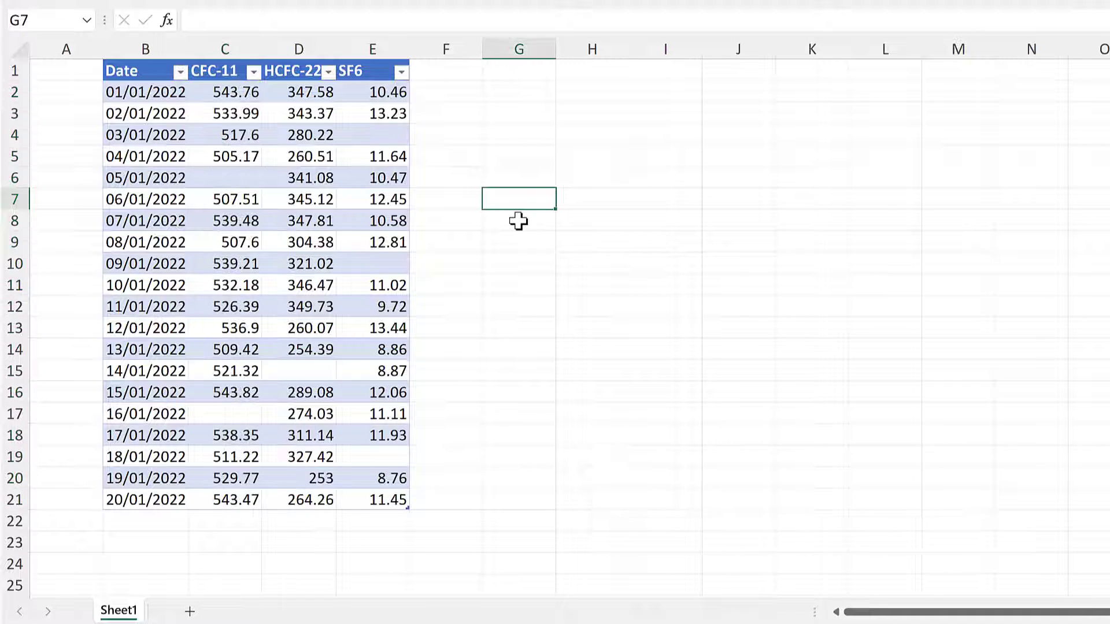
pyautogui.hotkey('ctrl', 'z')
pyautogui.hotkey('ctrl', 'z')
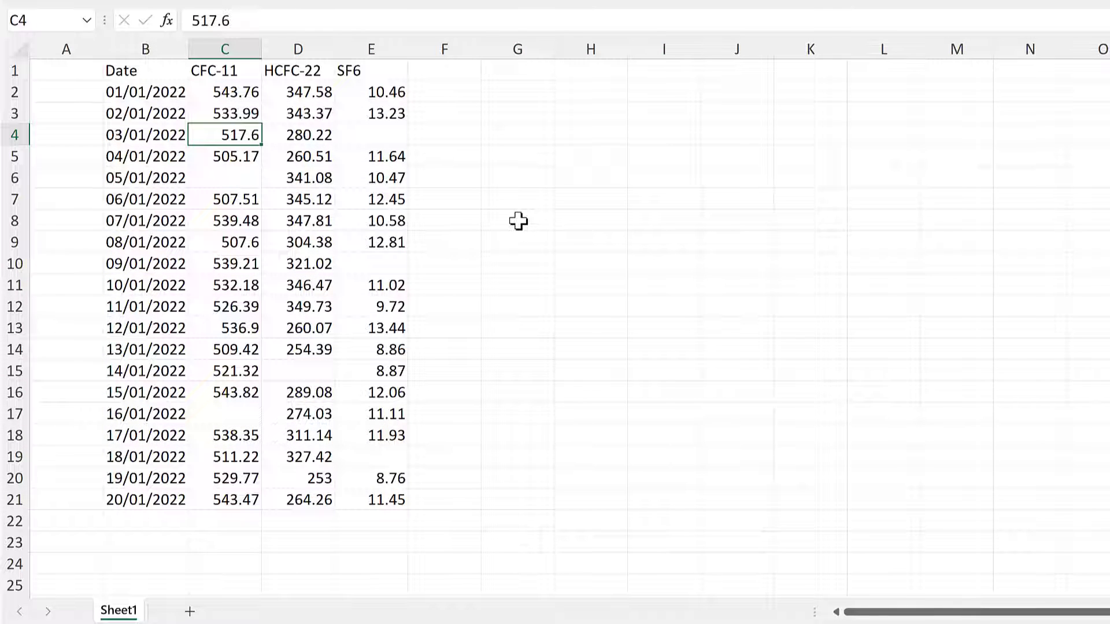
# Step: Select the entire column C, then trim it to the filled cells C1:C21
pyautogui.click(229, 70)
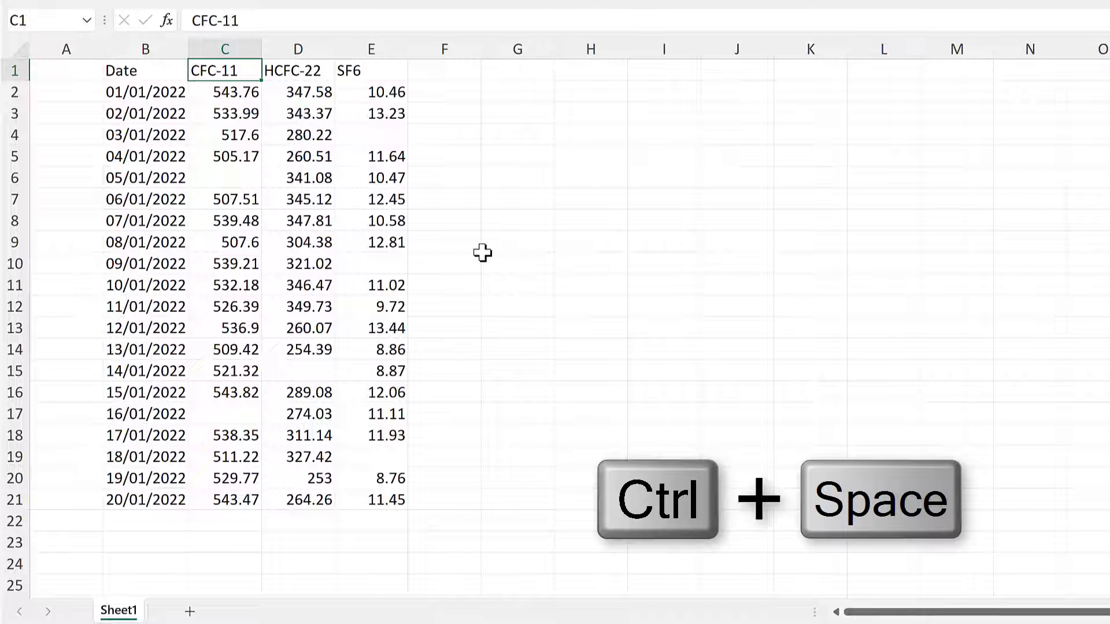
pyautogui.hotkey('ctrl', 'space')
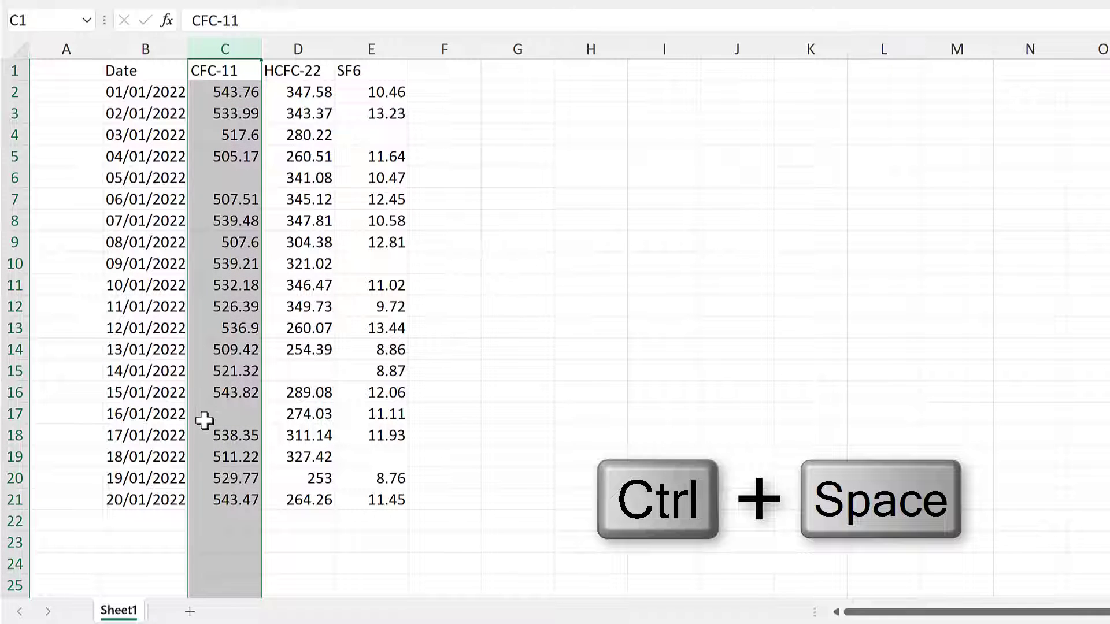
pyautogui.scroll(-10, 214, 440)
pyautogui.scroll(10, 232, 431)
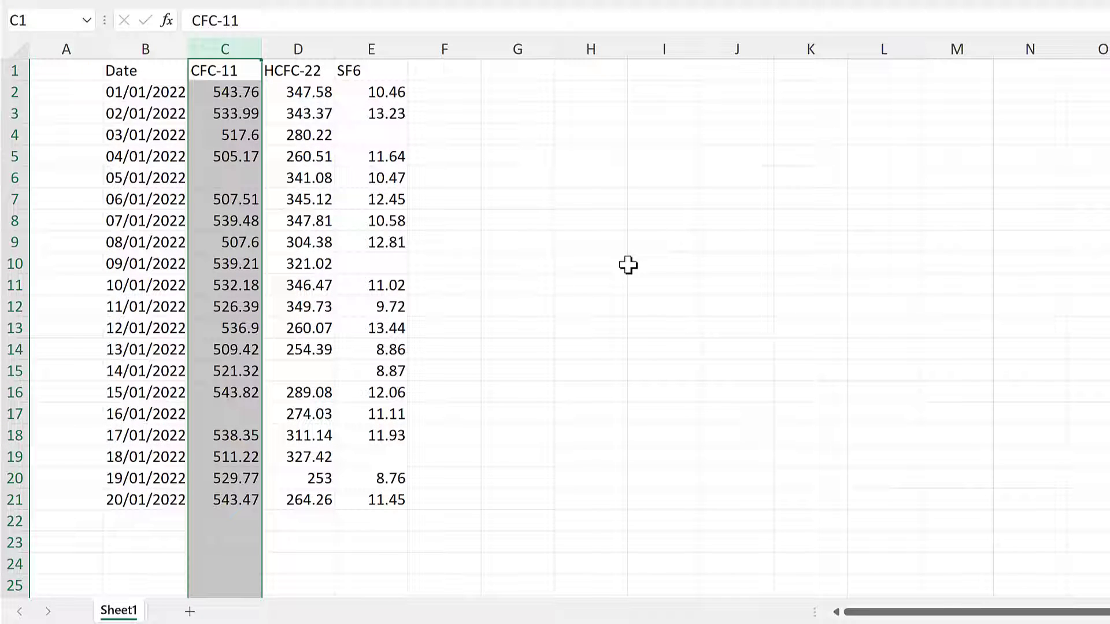
pyautogui.hotkey('ctrl', 'shift', 'Up')
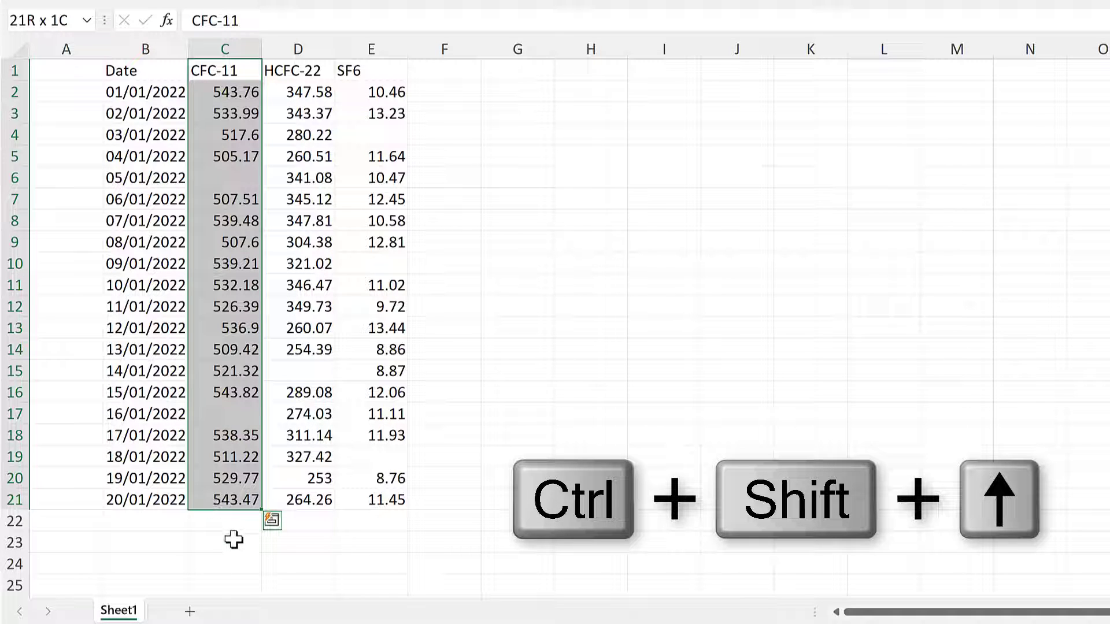
# Step: Select the entire HCFC-22 column D, trim it to D1:D21, then pick B3
pyautogui.click(305, 133)
pyautogui.click(309, 41)
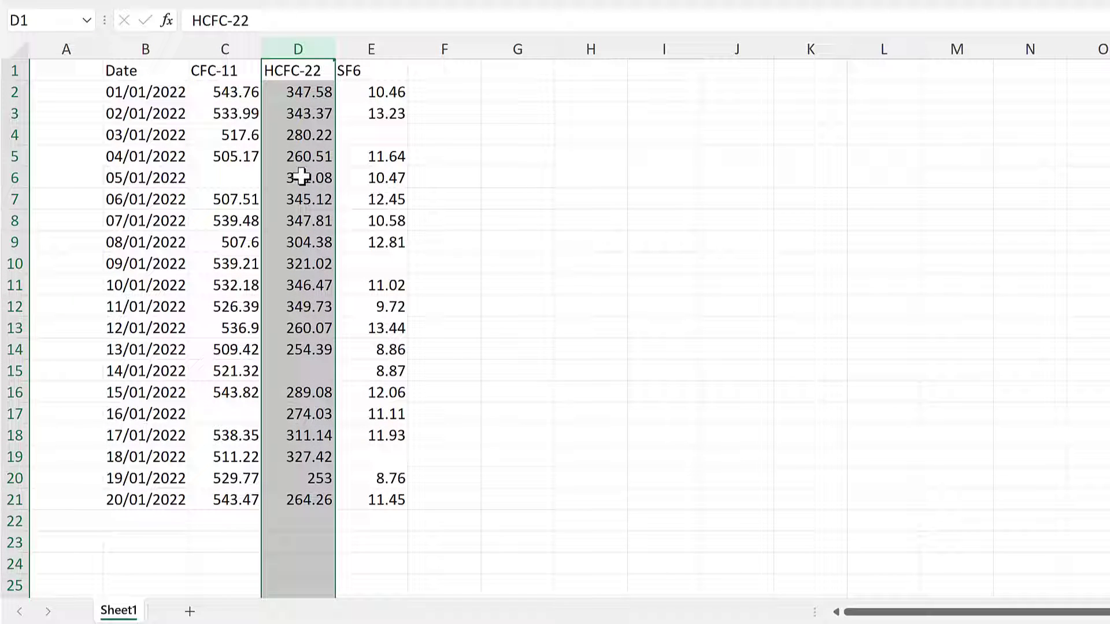
pyautogui.hotkey('ctrl', 'shift', 'Up')
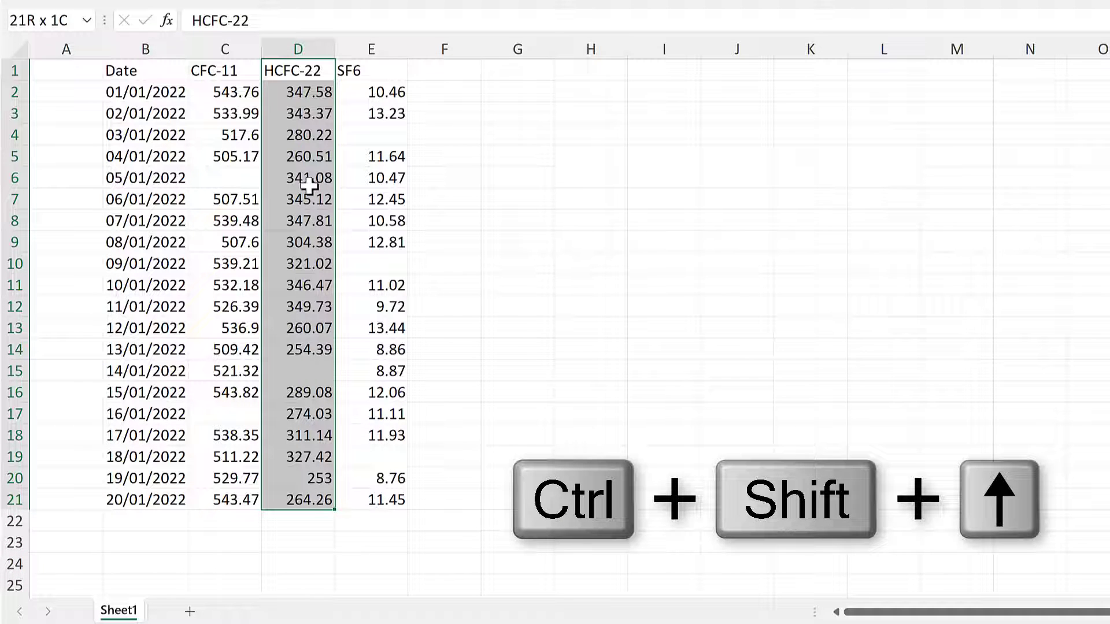
pyautogui.click(173, 113)
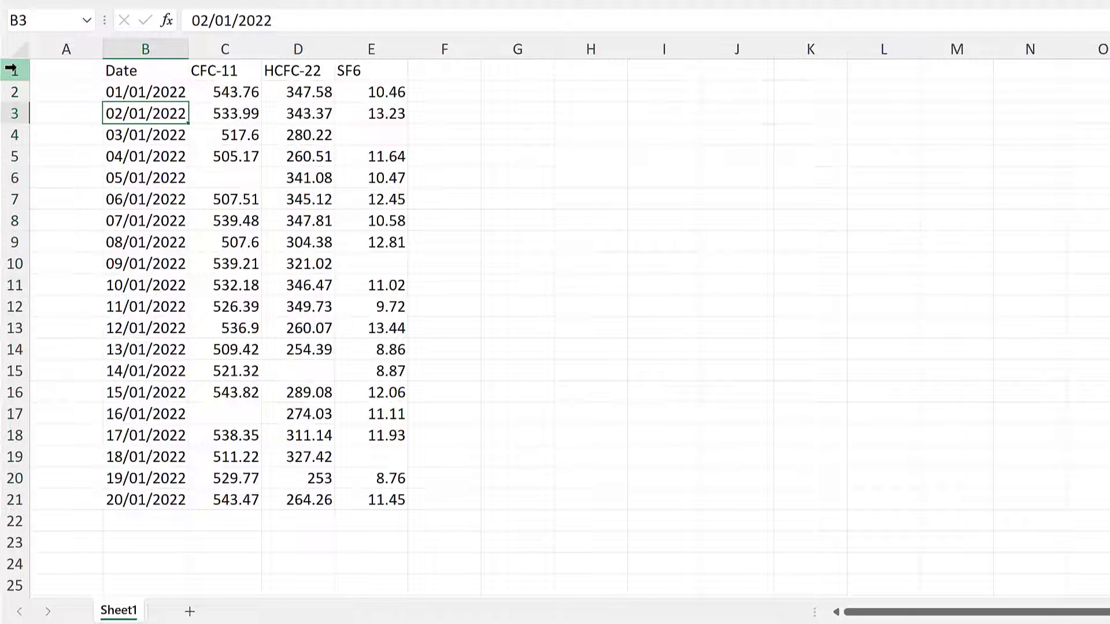
# Step: Insert two blank rows above rows 1–2 and select the Date header now in B3
pyautogui.moveTo(13, 70); pyautogui.dragTo(13, 87)
pyautogui.rightClick(13, 88)
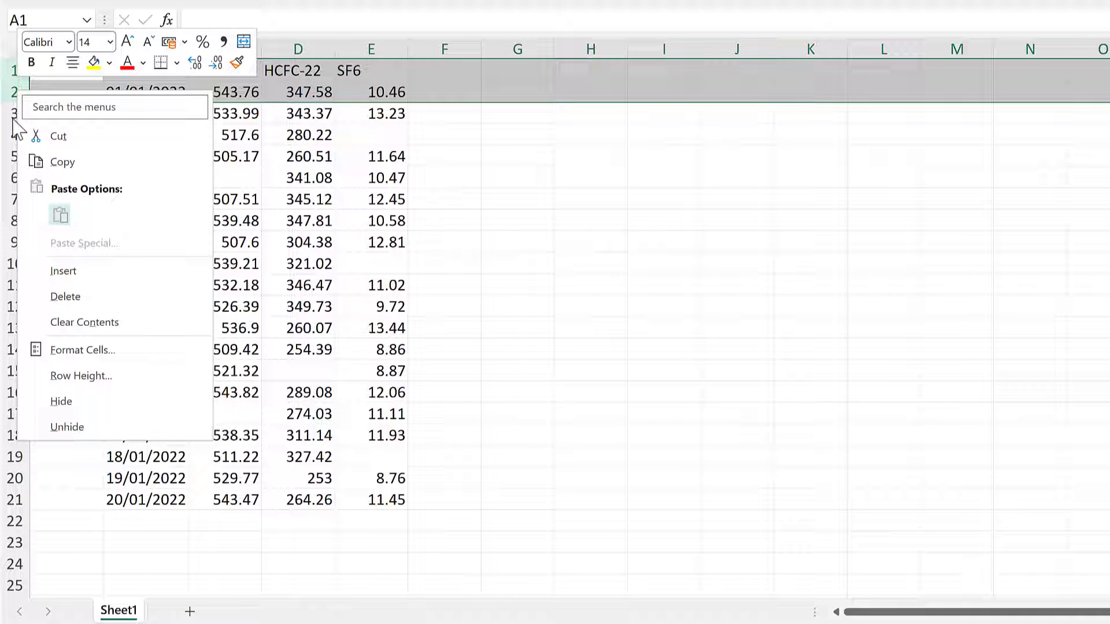
pyautogui.click(75, 272)
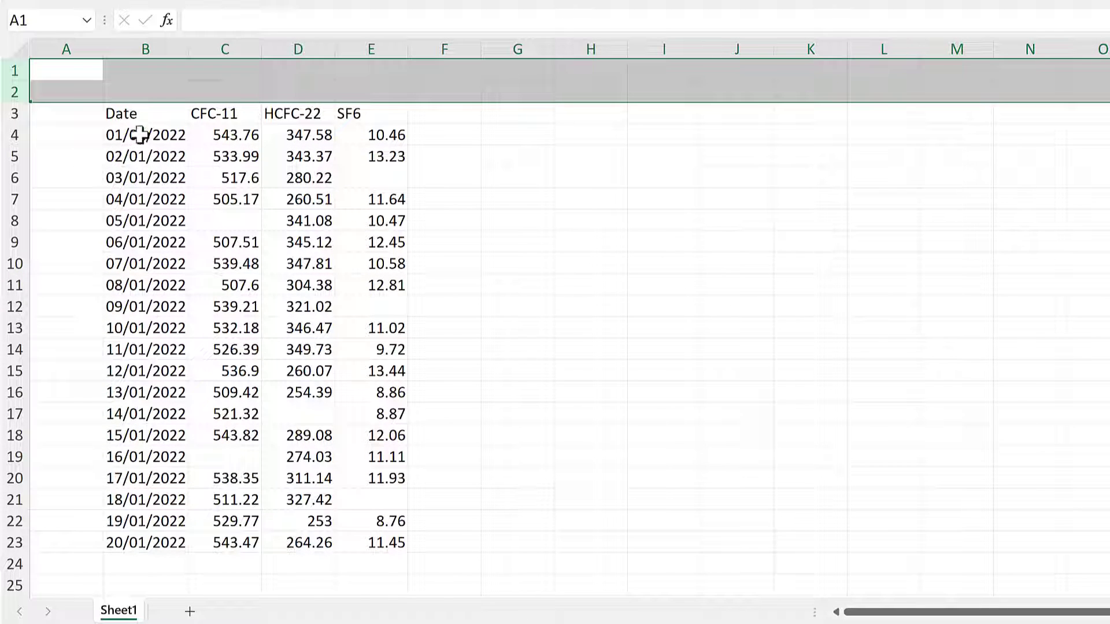
pyautogui.click(139, 110)
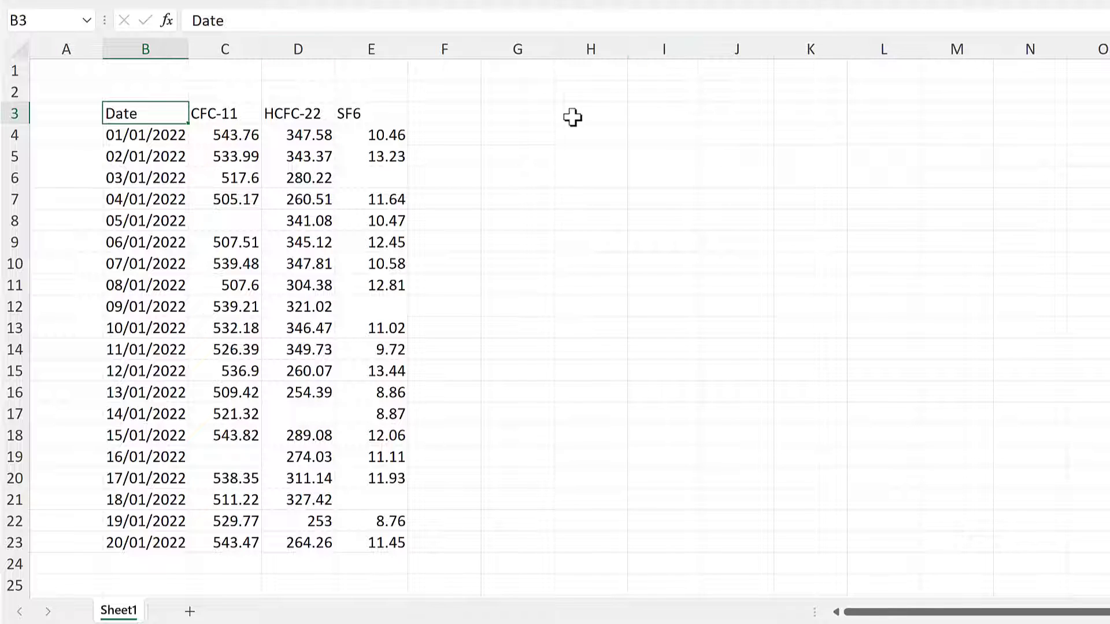
pyautogui.press('ctrl')
pyautogui.hotkey('ctrl', 'Right')
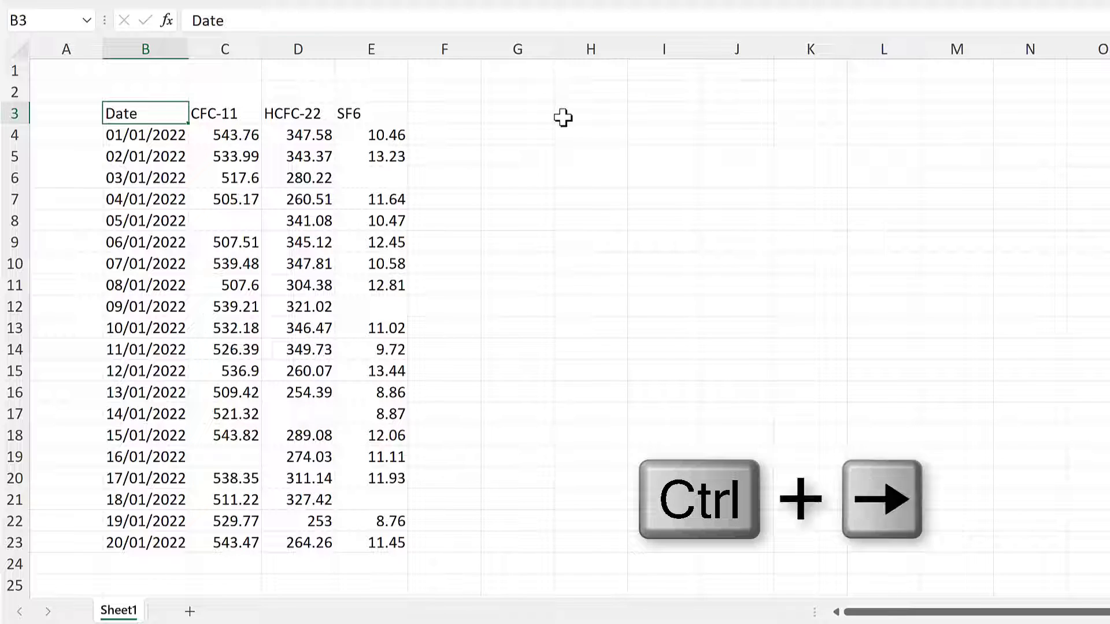
pyautogui.hotkey('ctrl', 'Left')
pyautogui.hotkey('ctrl', 'Down')
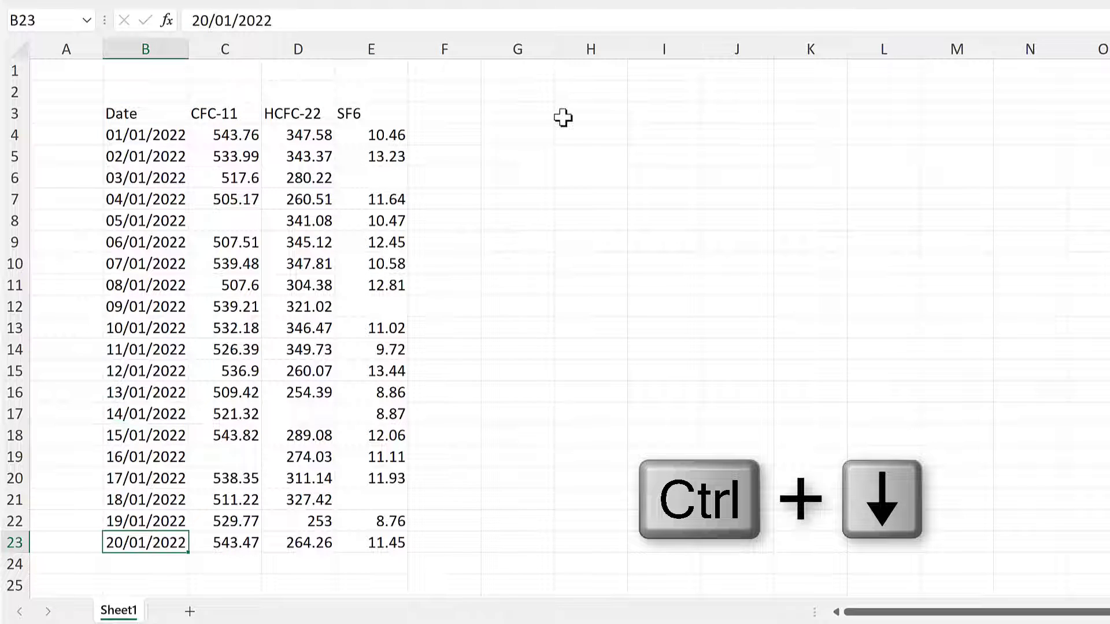
pyautogui.hotkey('ctrl', 'Up')
pyautogui.hotkey('ctrl', 'Right')
pyautogui.hotkey('ctrl', 'Left')
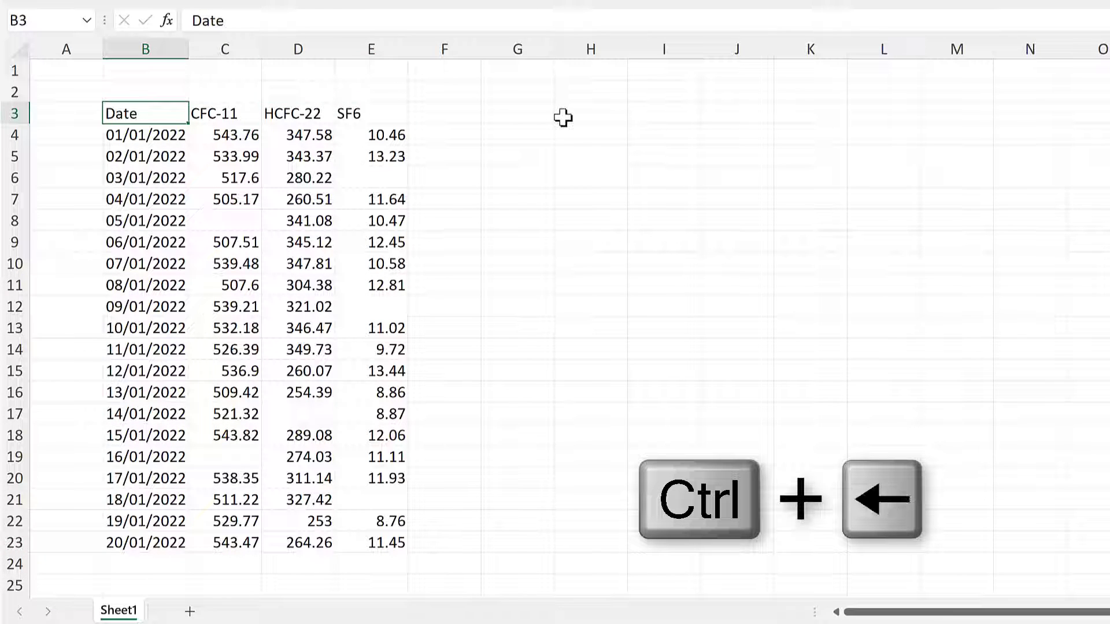
pyautogui.press('shift')
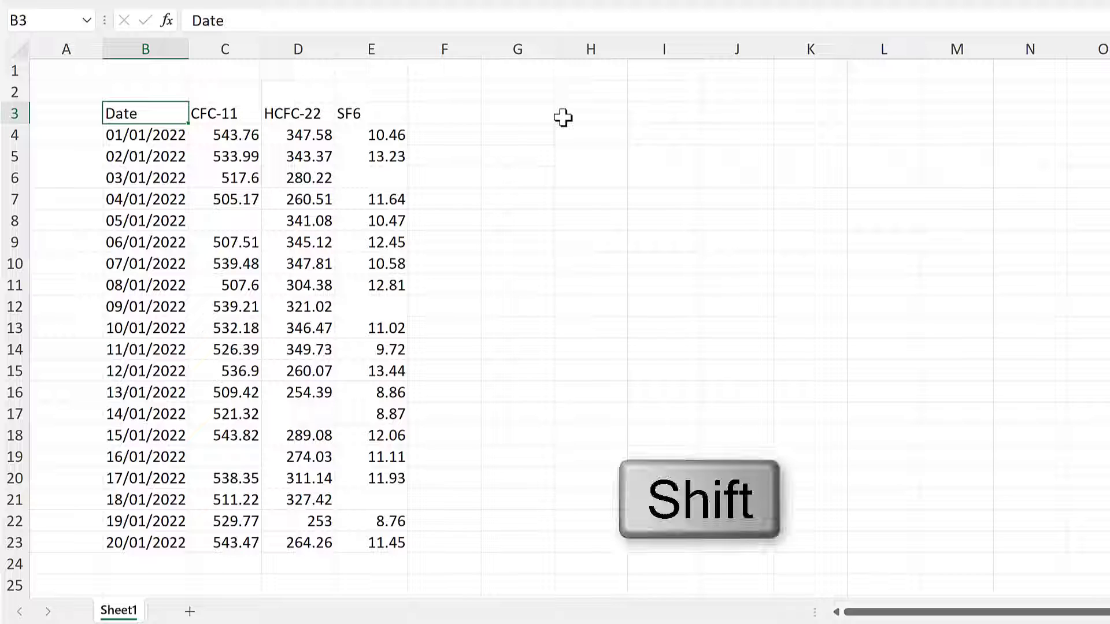
pyautogui.hotkey('shift', 'Right')
pyautogui.hotkey('shift', 'Right')
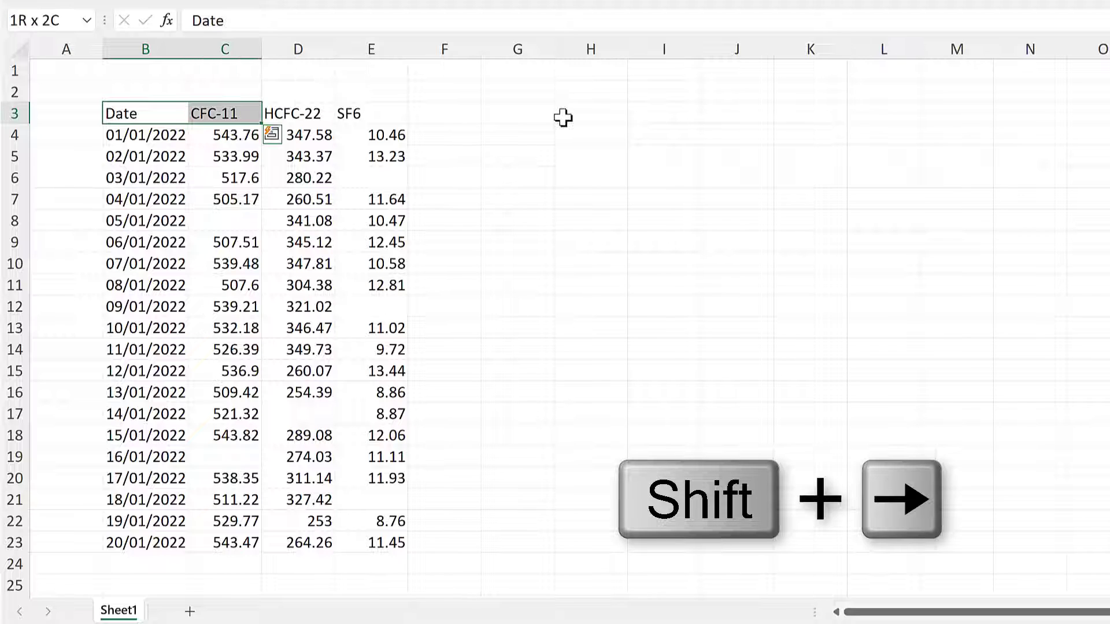
pyautogui.hotkey('shift', 'Right')
pyautogui.hotkey('shift', 'Left')
pyautogui.hotkey('shift', 'Left')
pyautogui.hotkey('shift', 'Left')
pyautogui.hotkey('shift', 'Right')
pyautogui.hotkey('shift', 'Down')
pyautogui.hotkey('shift', 'Down')
pyautogui.hotkey('shift', 'Down')
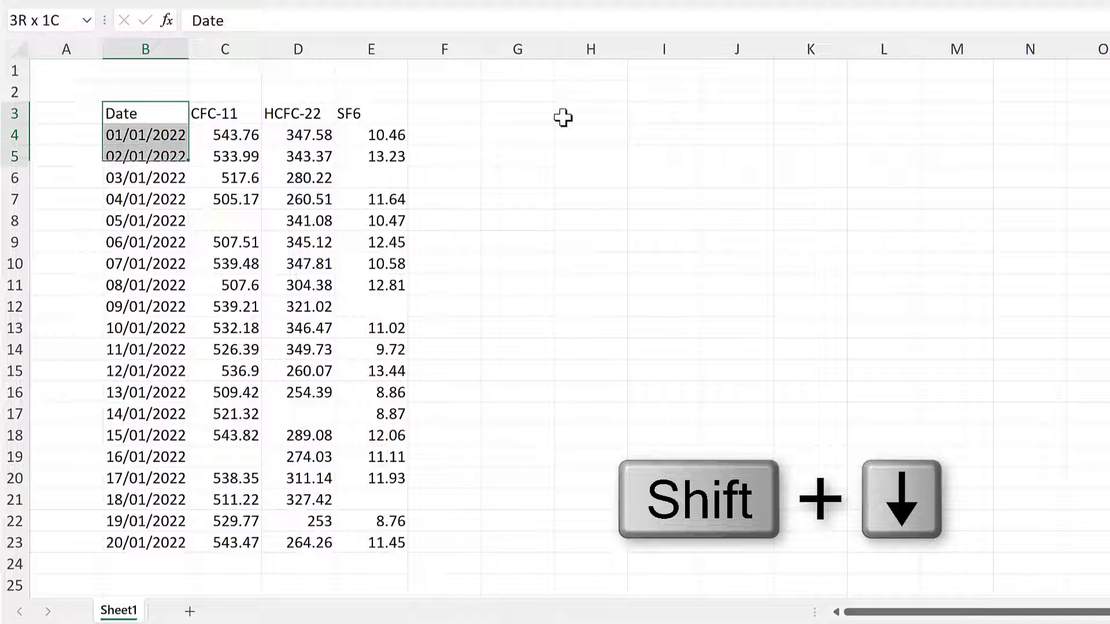
pyautogui.hotkey('shift', 'Down')
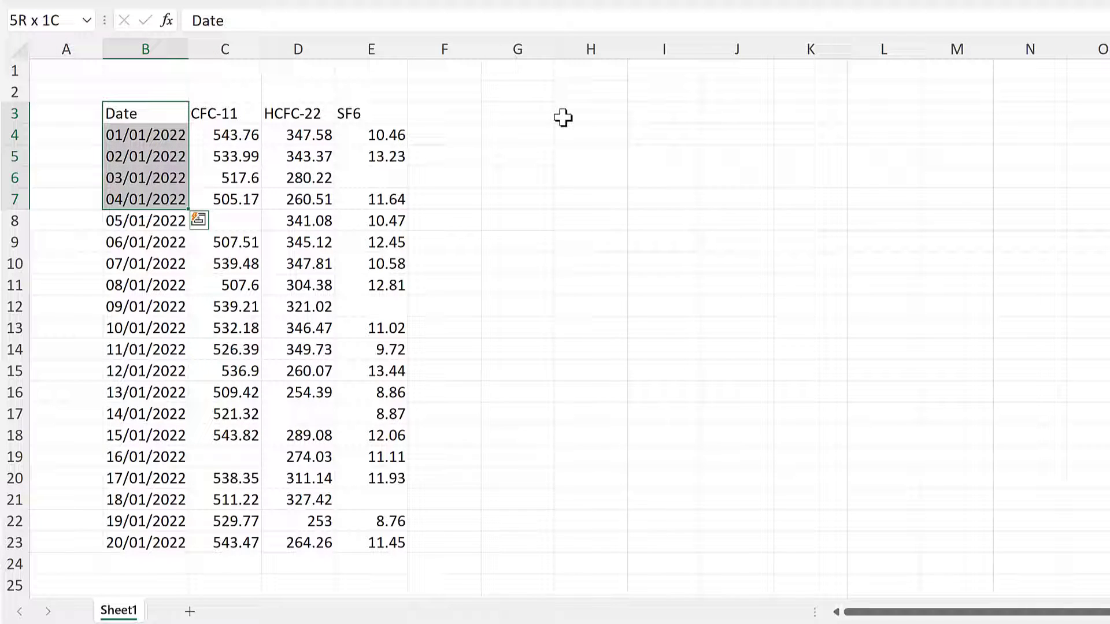
pyautogui.click(163, 109)
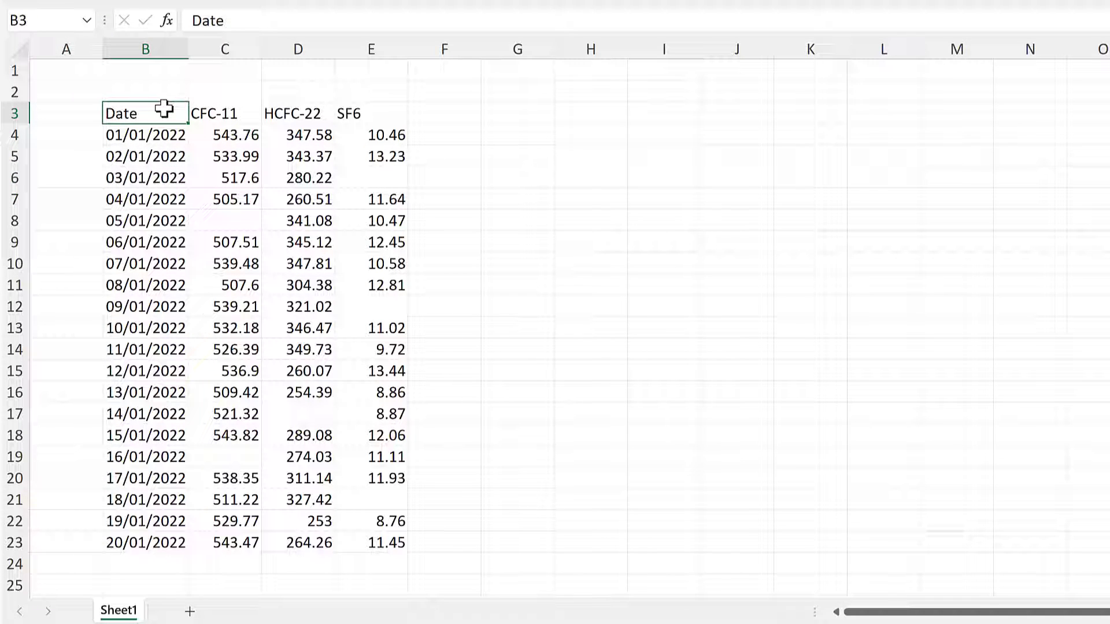
# Step: Extend the selection down the Date column, then widen and narrow it across the gas columns
pyautogui.hotkey('ctrl', 'shift', 'Down')
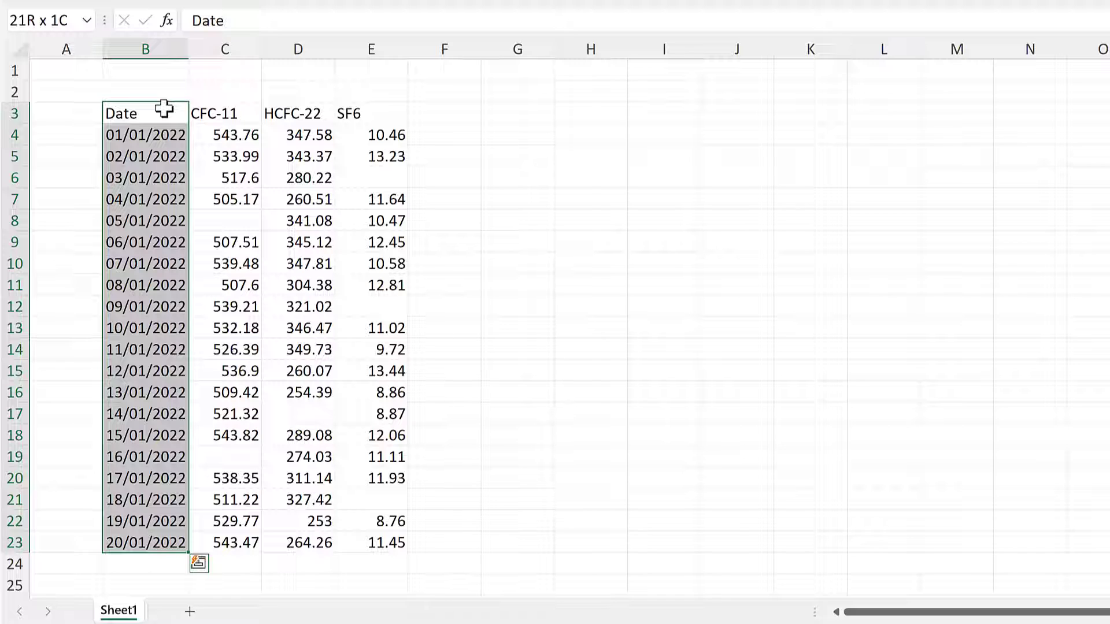
pyautogui.hotkey('shift', 'Right')
pyautogui.hotkey('shift', 'Right')
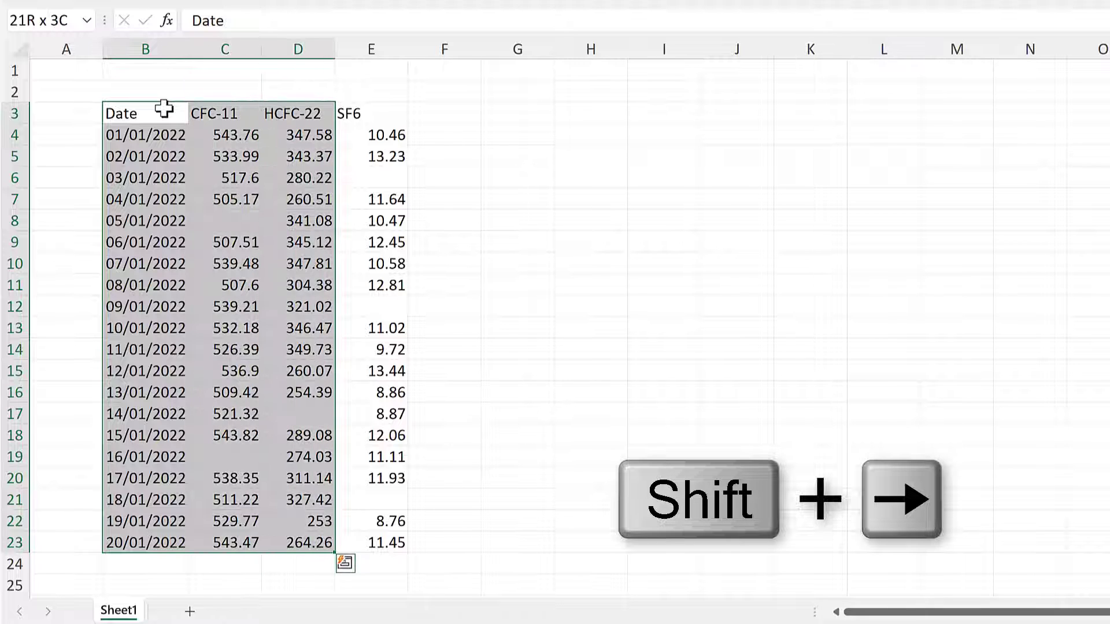
pyautogui.hotkey('shift', 'Right')
pyautogui.hotkey('shift', 'Left')
pyautogui.hotkey('shift', 'Left')
pyautogui.hotkey('shift', 'Left')
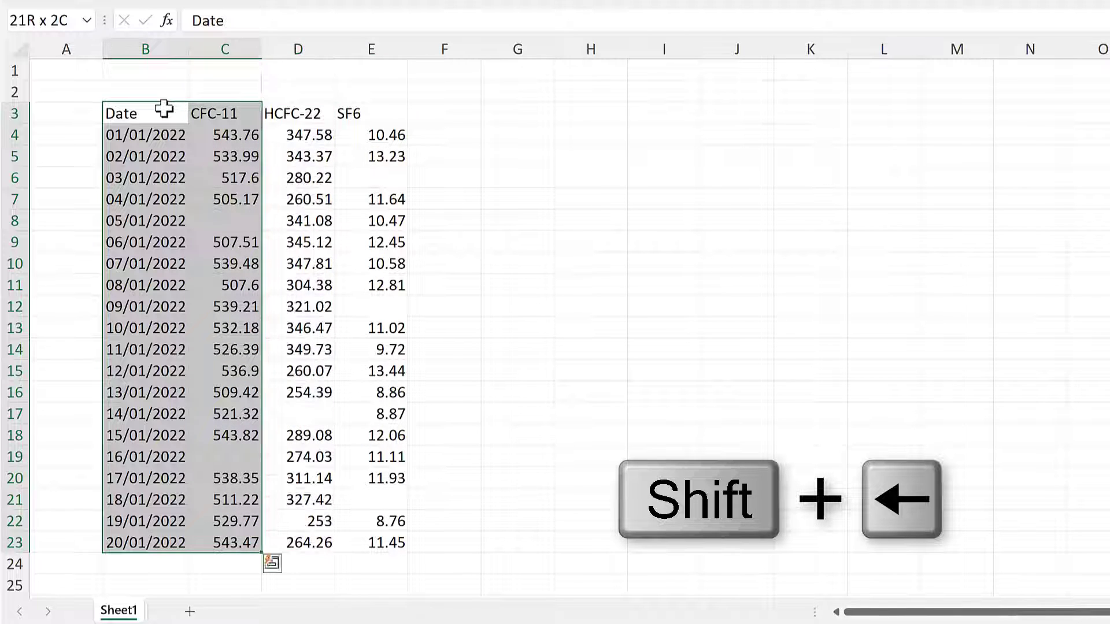
pyautogui.hotkey('shift', 'Left')
pyautogui.hotkey('shift', 'Right')
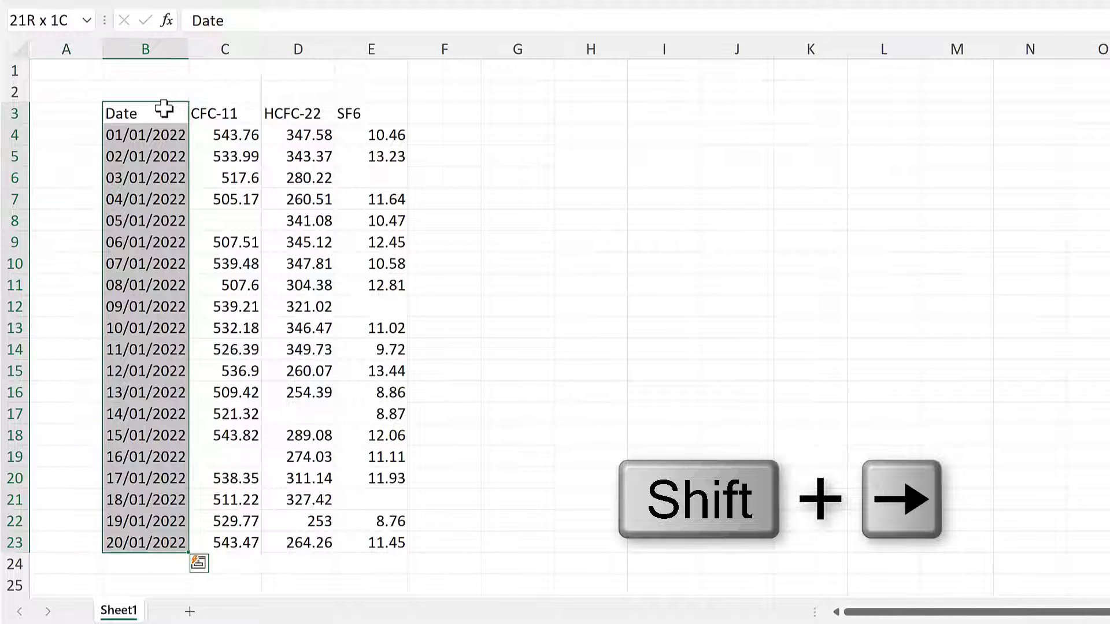
pyautogui.hotkey('shift', 'Right')
pyautogui.hotkey('shift', 'Right')
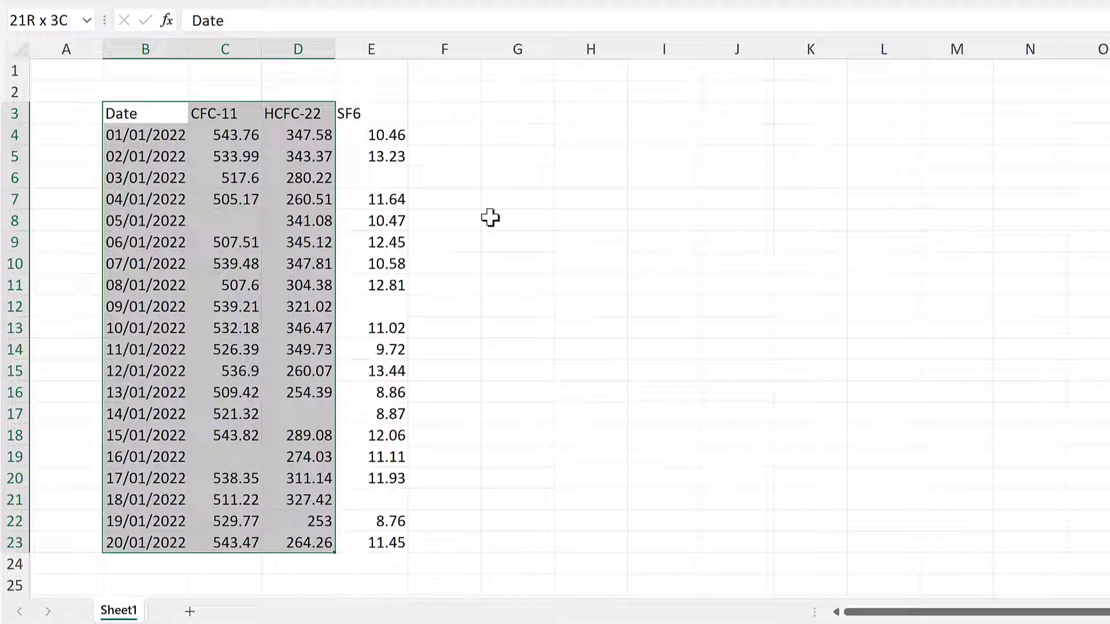
# Step: Cycle the active corner with Ctrl+. and trim the selection to the HCFC-22 readings D4:D23
pyautogui.hotkey('ctrl', '.')
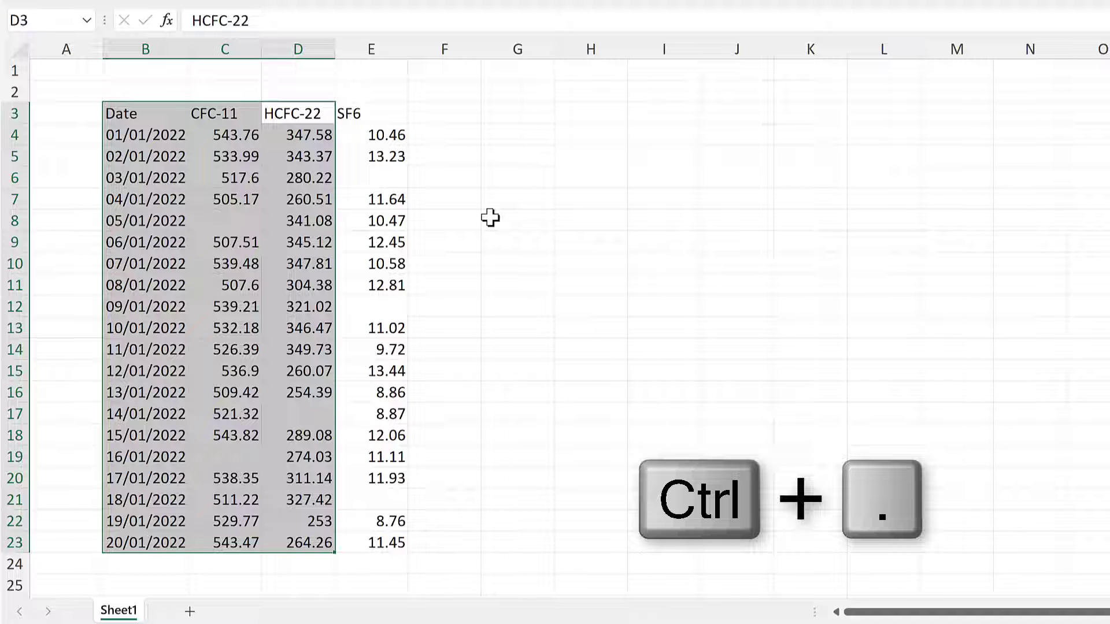
pyautogui.hotkey('ctrl', '.')
pyautogui.hotkey('ctrl', '.')
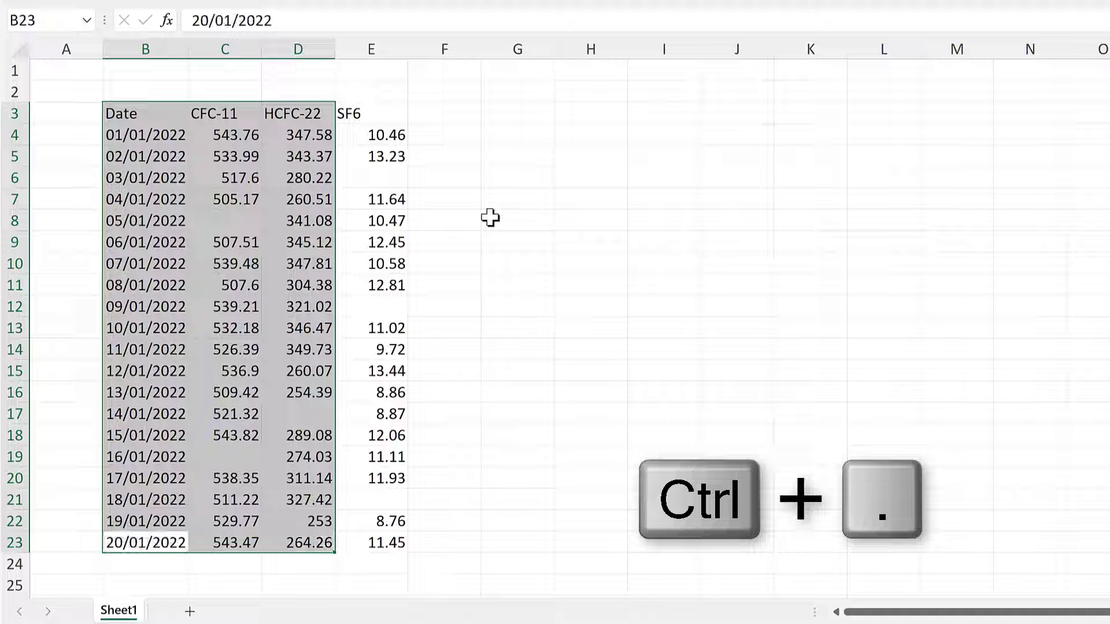
pyautogui.hotkey('ctrl', '.')
pyautogui.hotkey('ctrl', '.')
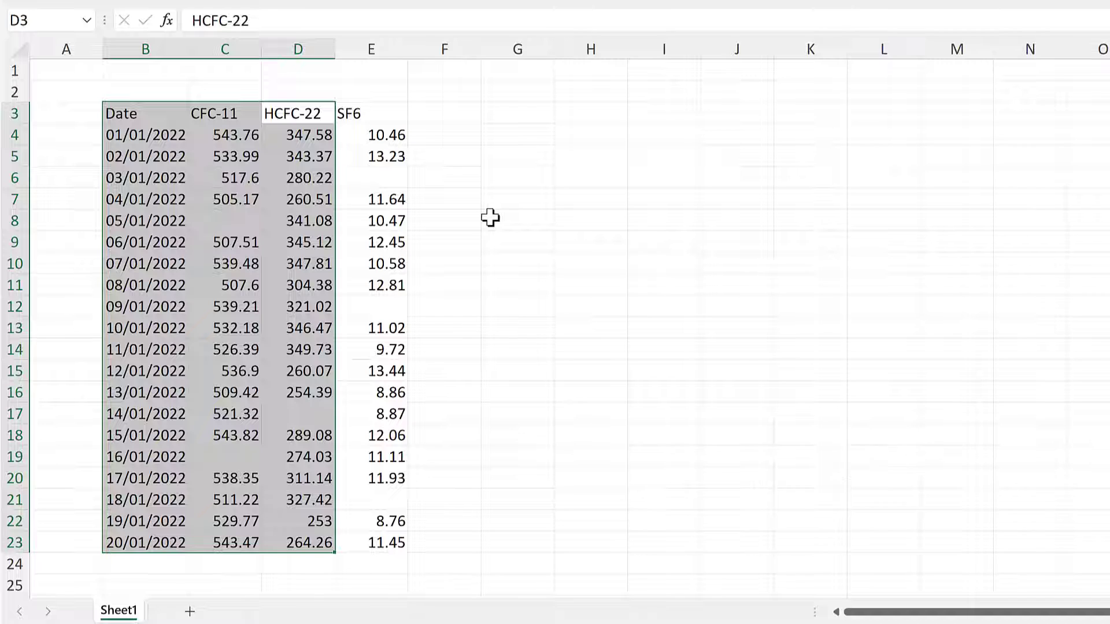
pyautogui.hotkey('shift', 'Right')
pyautogui.hotkey('shift', 'Right')
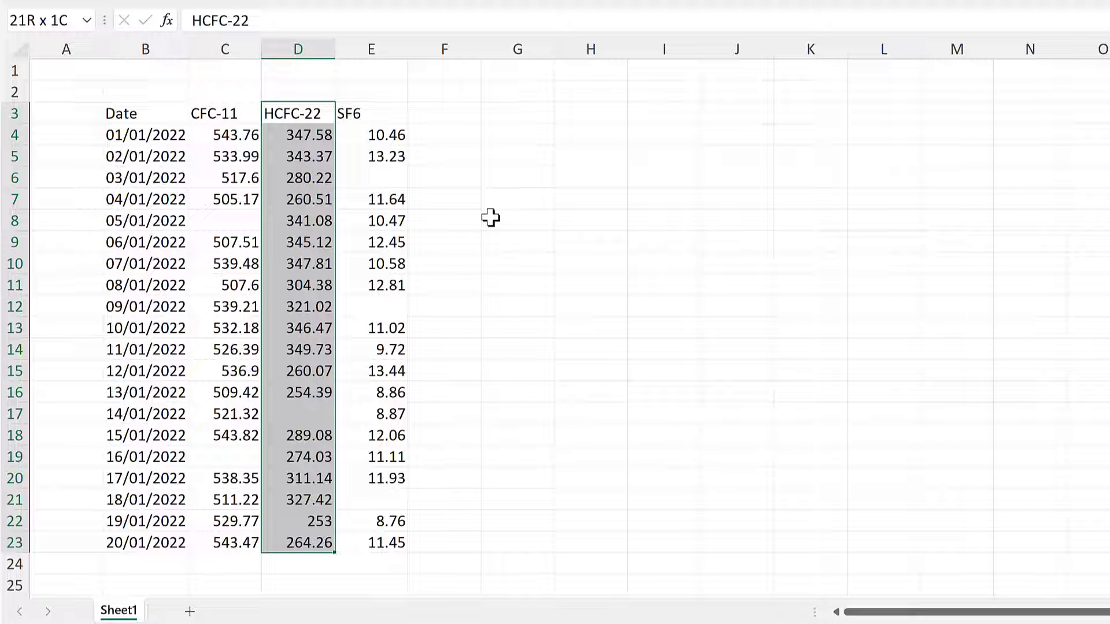
pyautogui.hotkey('ctrl', '.')
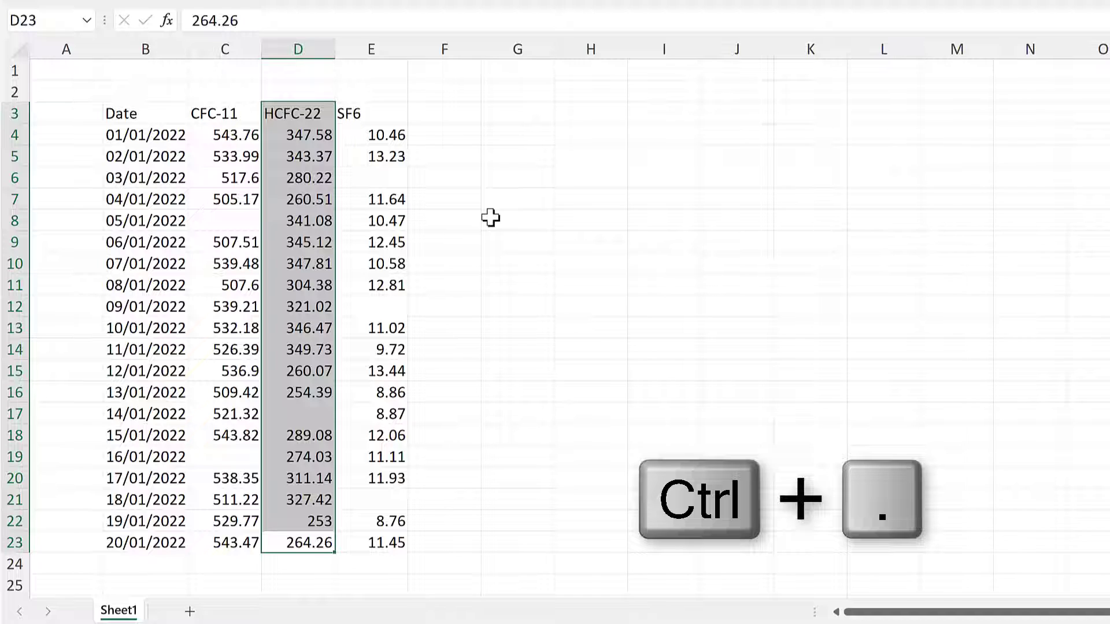
pyautogui.hotkey('shift', 'Down')
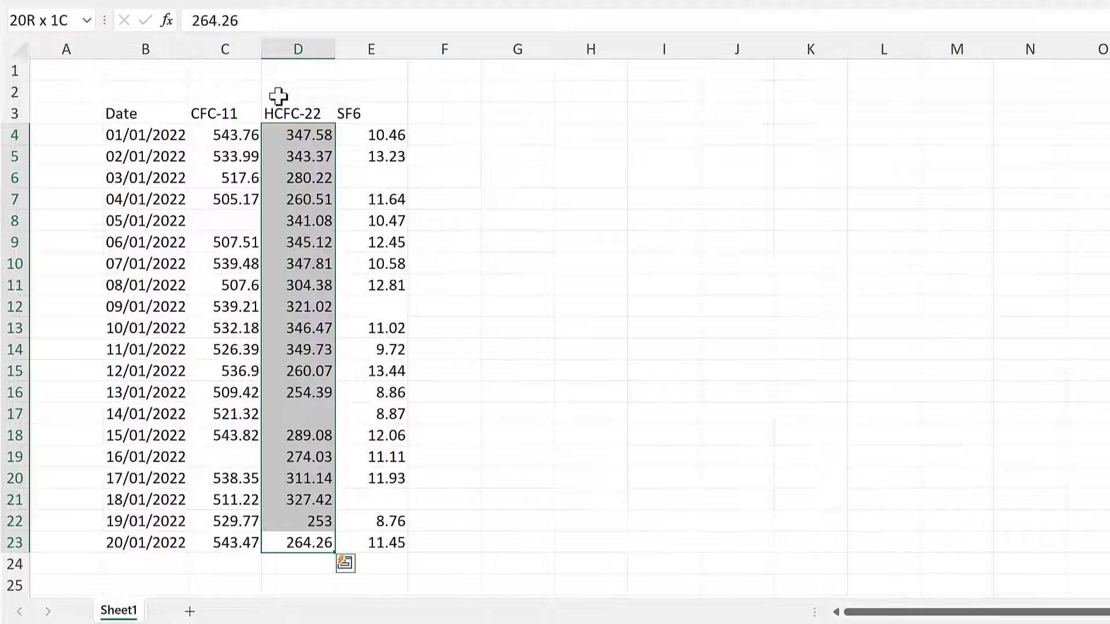
# Step: Select column C, limit it to C1:C23, then shrink it to the CFC-11 values C4:C23
pyautogui.click(231, 74)
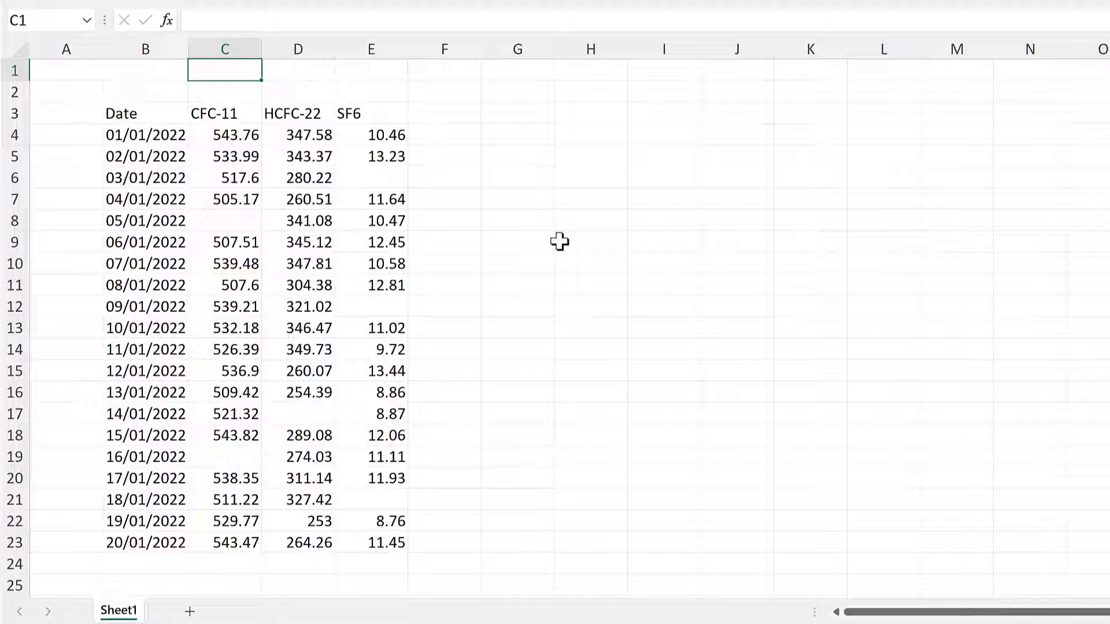
pyautogui.hotkey('ctrl', 'space')
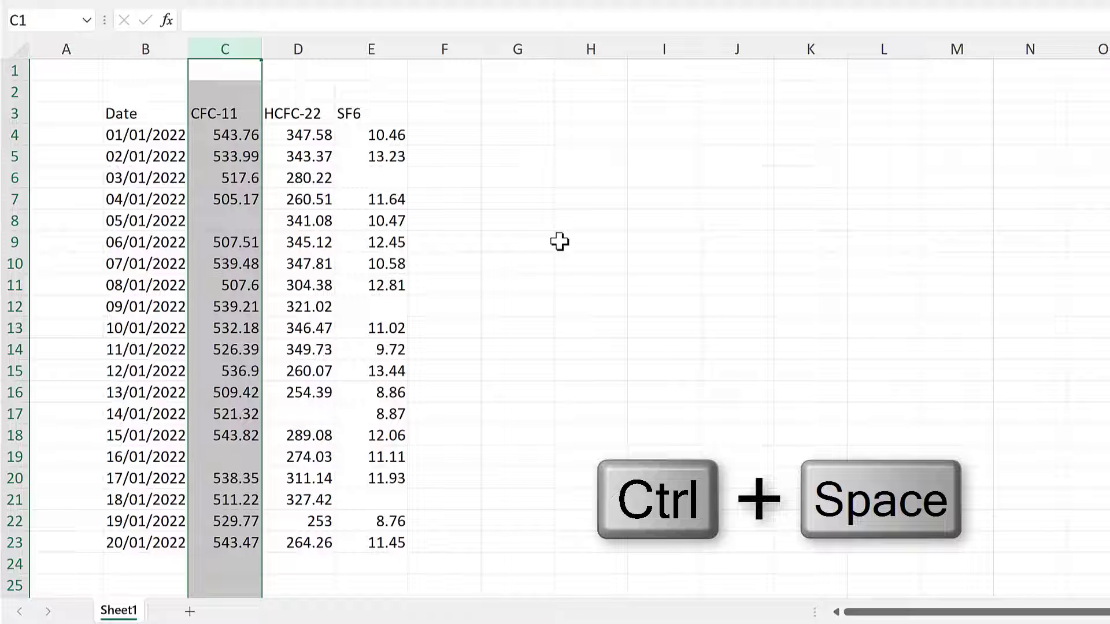
pyautogui.hotkey('ctrl', 'shift', 'Up')
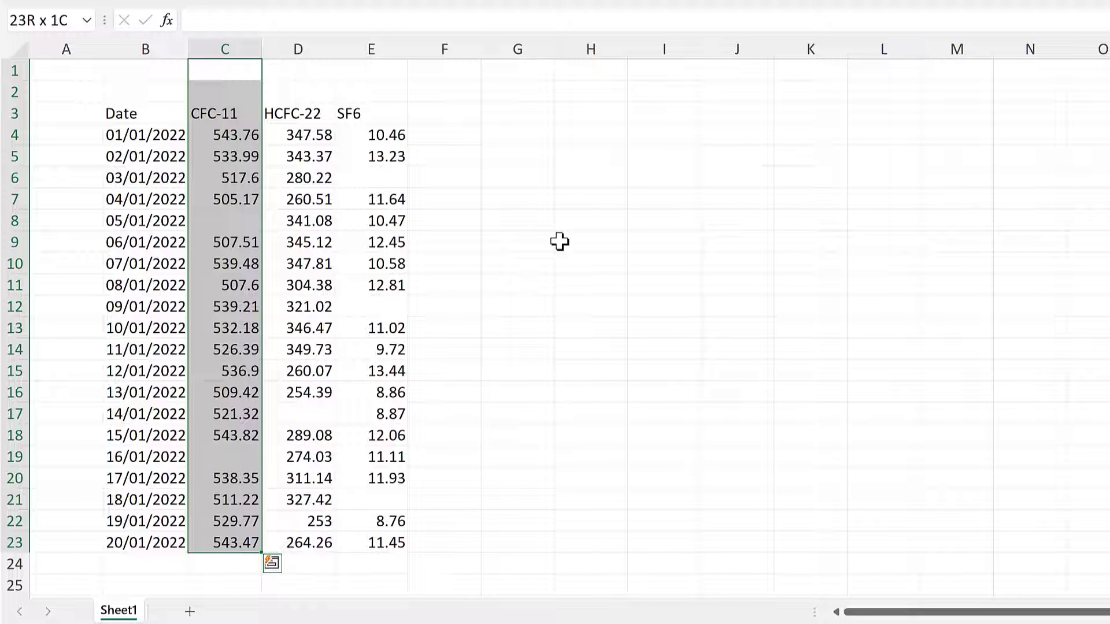
pyautogui.hotkey('ctrl', '.')
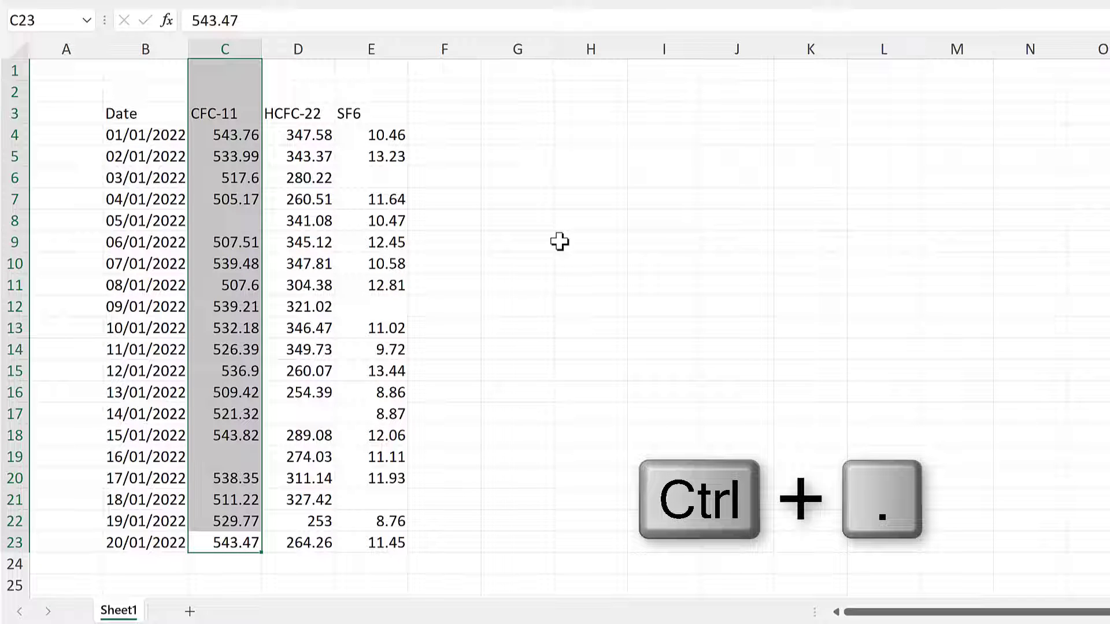
pyautogui.hotkey('shift', 'Down')
pyautogui.hotkey('shift', 'Down')
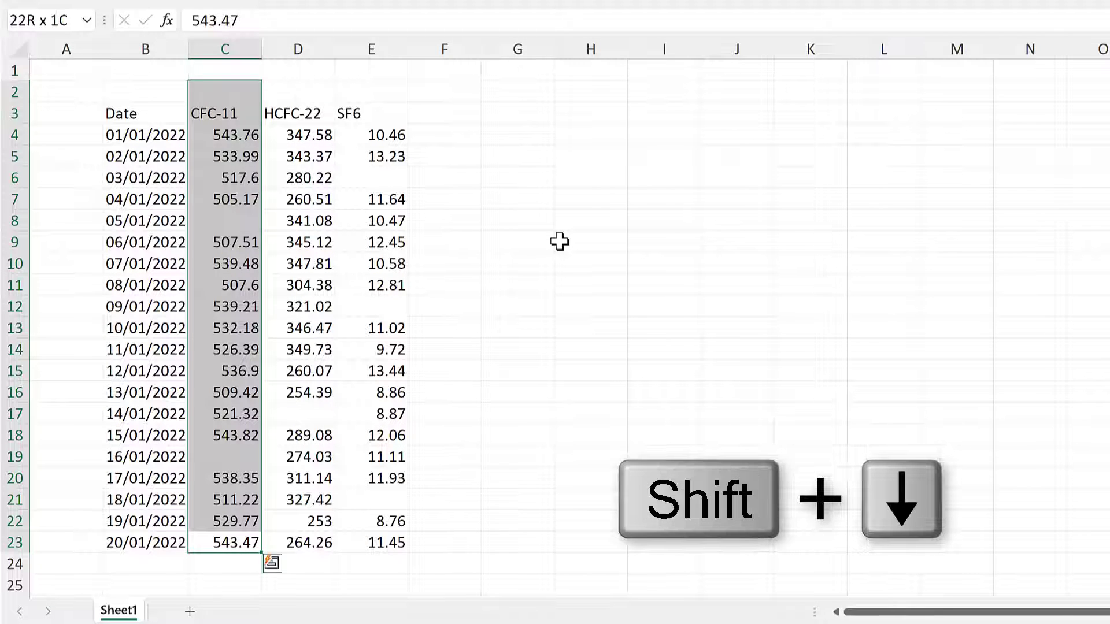
pyautogui.hotkey('shift', 'Down')
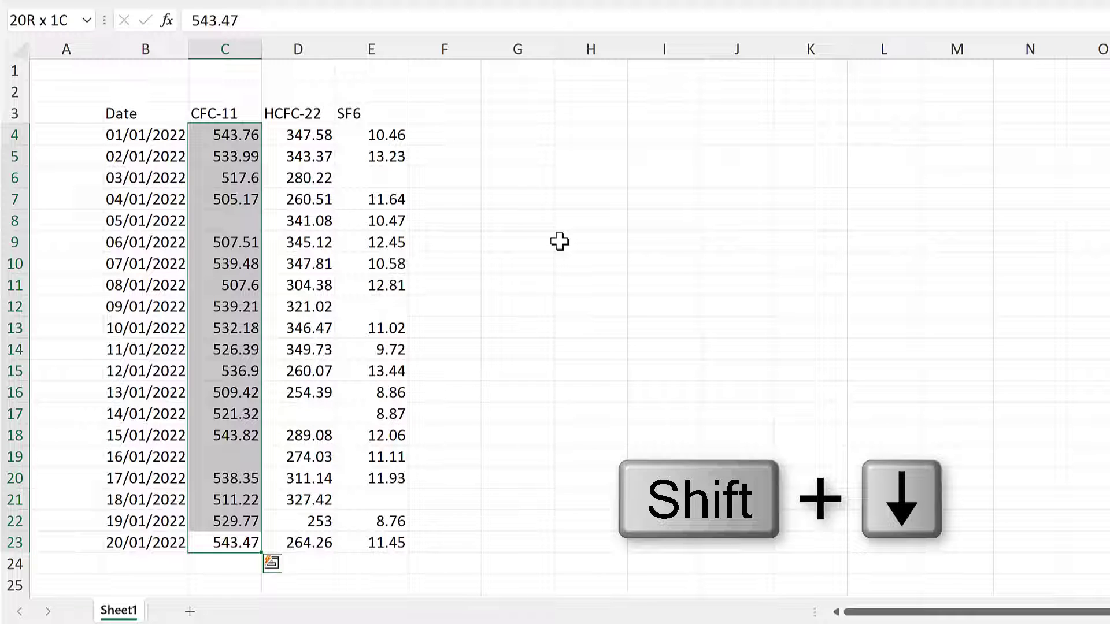
# Step: Select the whole gas table with Ctrl+A from B8, then again from B3 to the last cell
pyautogui.click(164, 226)
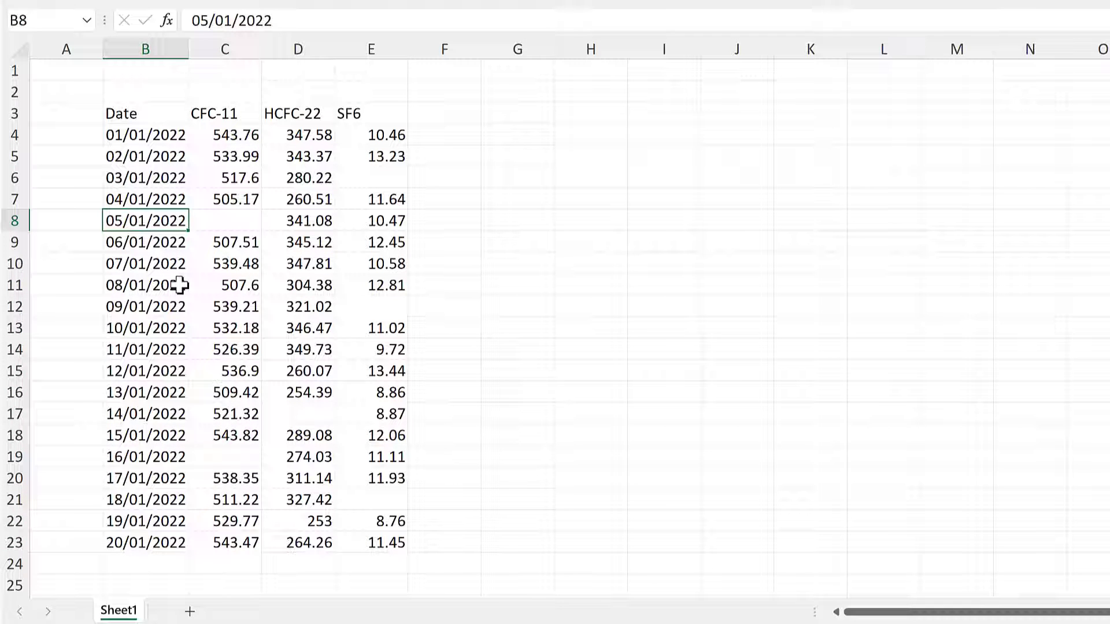
pyautogui.hotkey('ctrl', 'a')
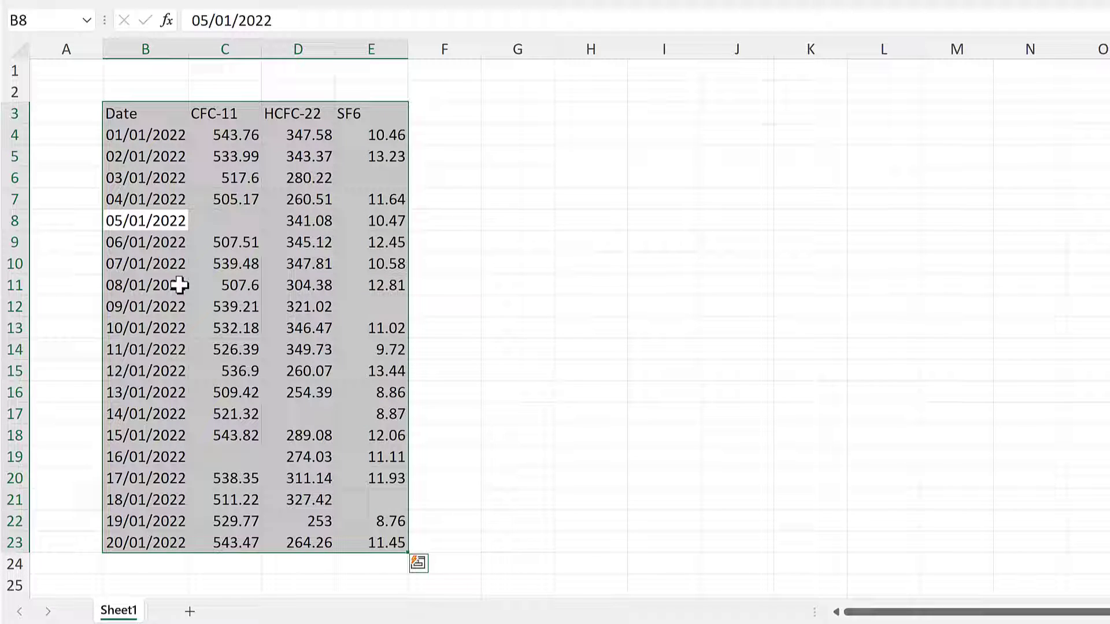
pyautogui.click(151, 115)
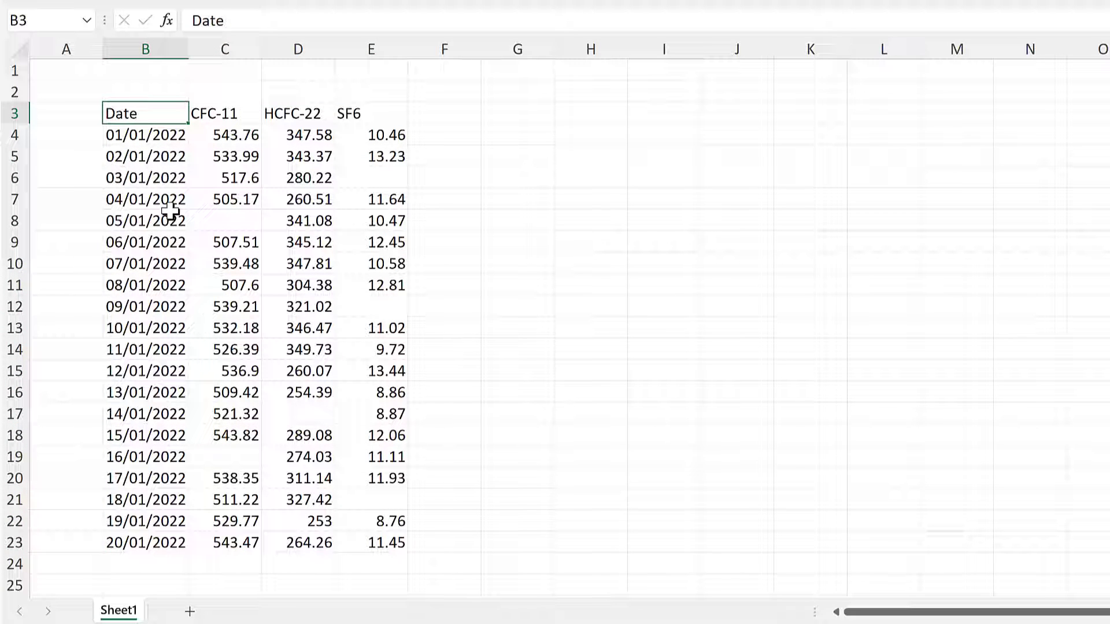
pyautogui.hotkey('ctrl', 'shift', 'End')
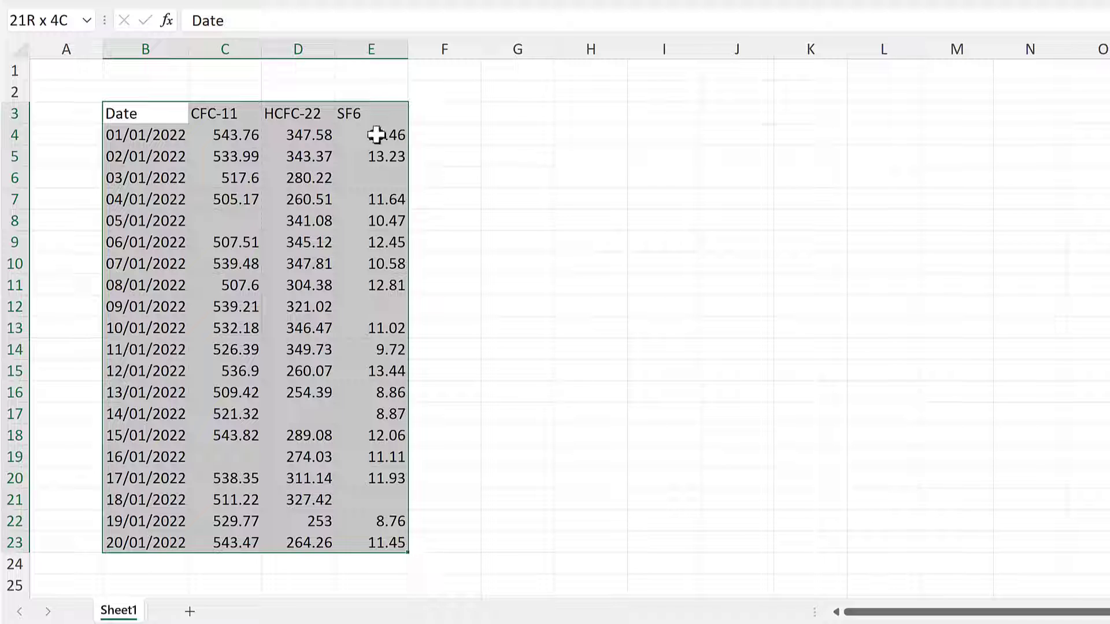
# Step: Select the SF6 values E4:E23, then move to the first HCFC-22 value 347.58 in D4
pyautogui.moveTo(377, 136); pyautogui.dragTo(379, 156)
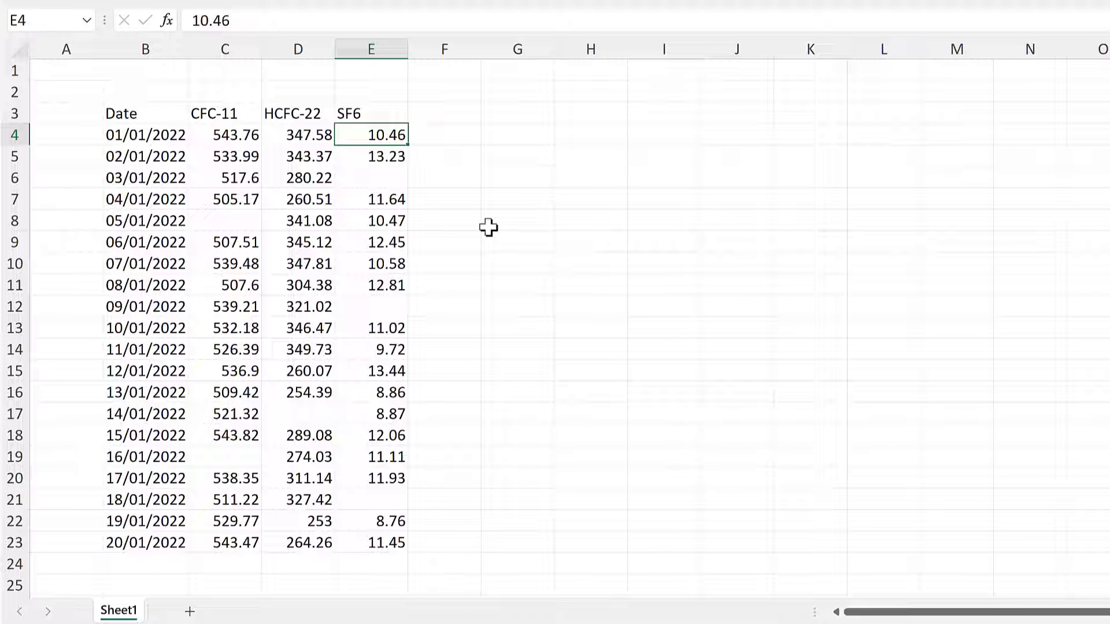
pyautogui.hotkey('ctrl', 'shift', 'End')
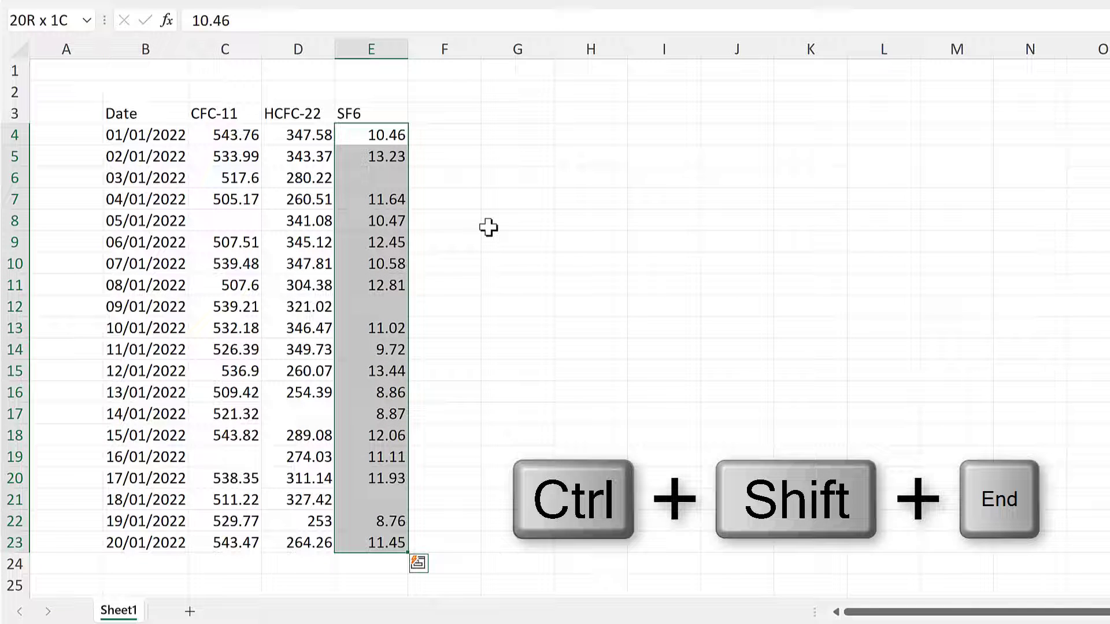
pyautogui.click(315, 138)
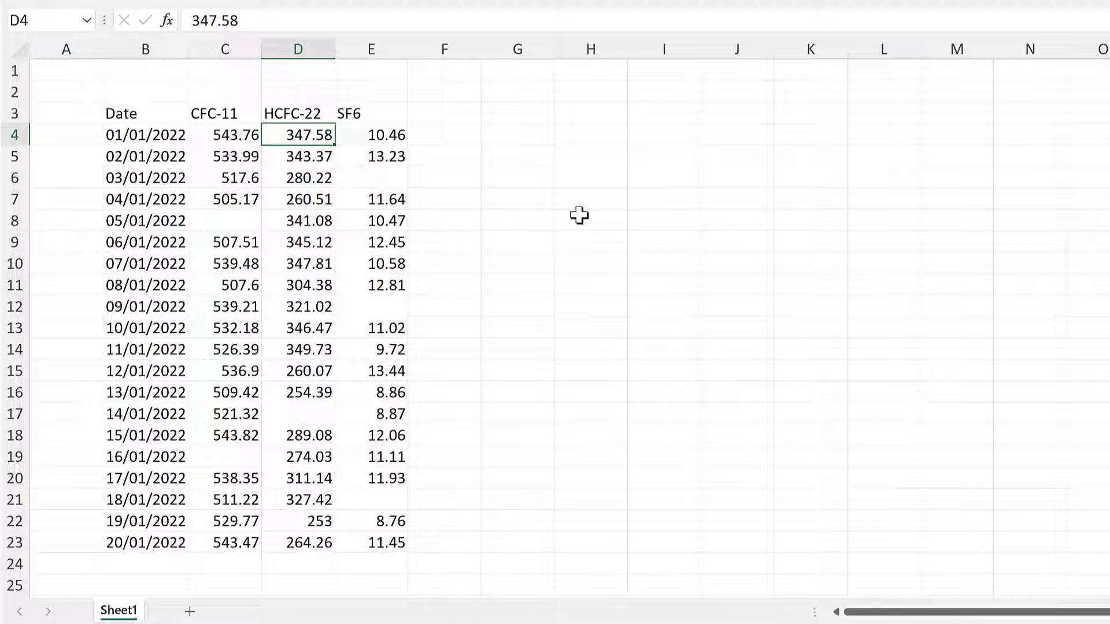
# Step: Select HCFC-22 and SF6 values D4:E23, extend left to the Date column, then swing back
pyautogui.hotkey('ctrl', 'shift', 'End')
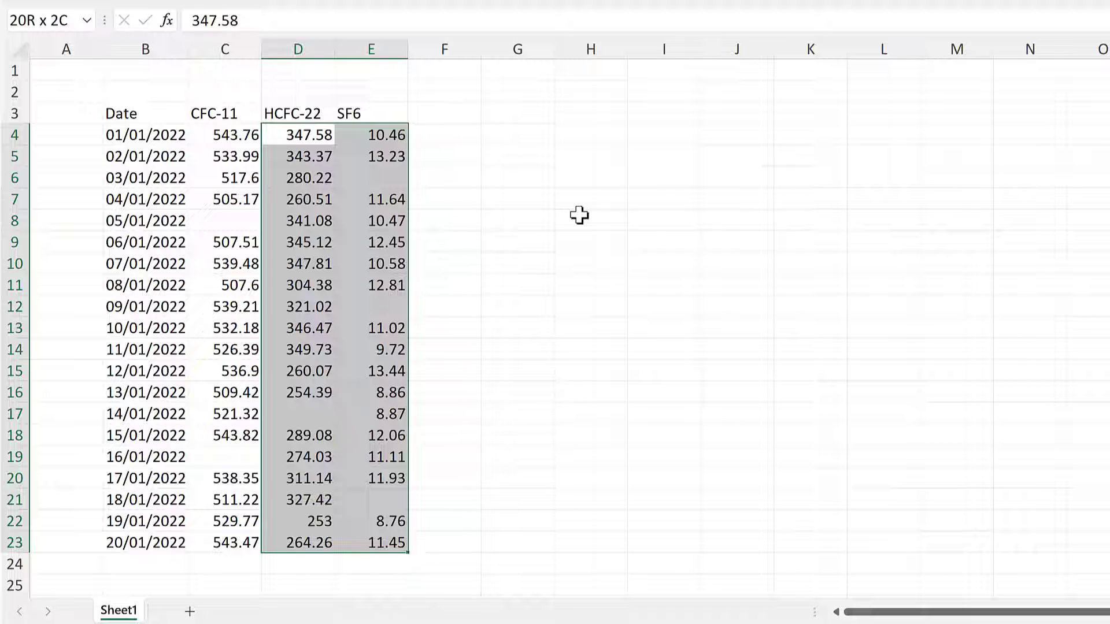
pyautogui.hotkey('ctrl', 'shift', 'Left')
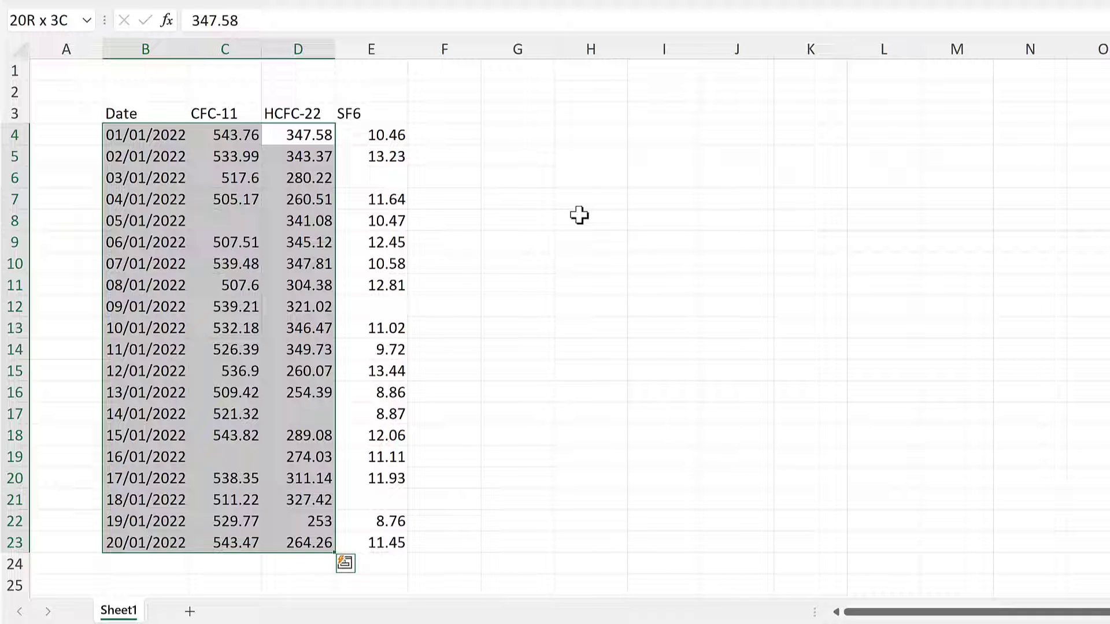
pyautogui.hotkey('ctrl', 'shift', 'Right')
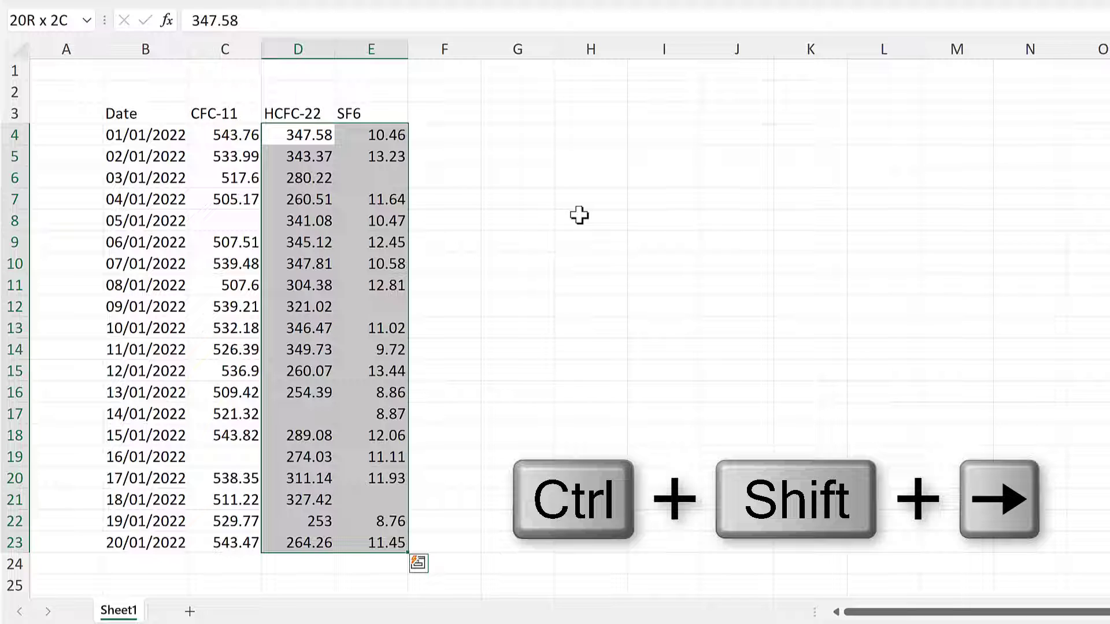
# Step: Enter 'ttt' in cell G3
pyautogui.click(511, 110)
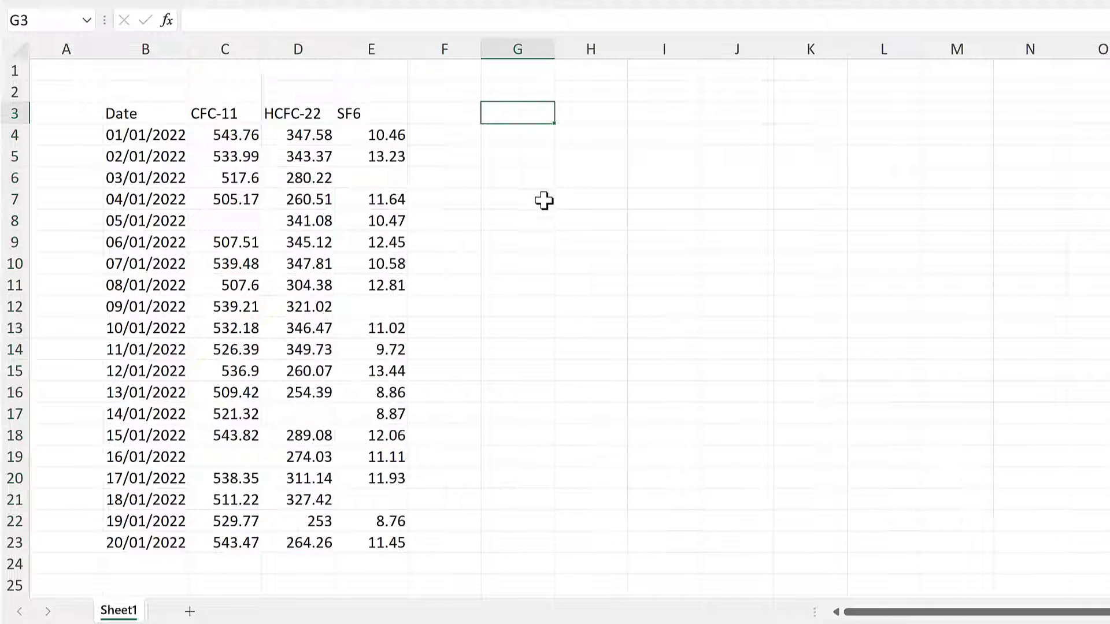
pyautogui.write('ttt')
pyautogui.click(542, 201)
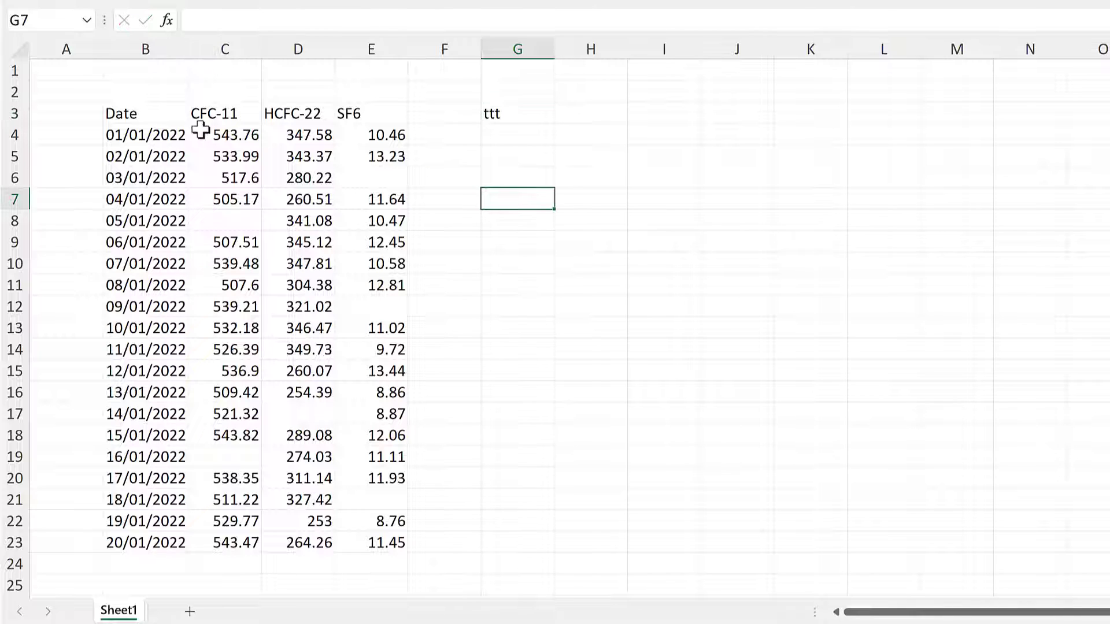
# Step: Select from B3 to the last used cell, then narrow the selection to the HCFC-22 values D4:D23
pyautogui.click(155, 115)
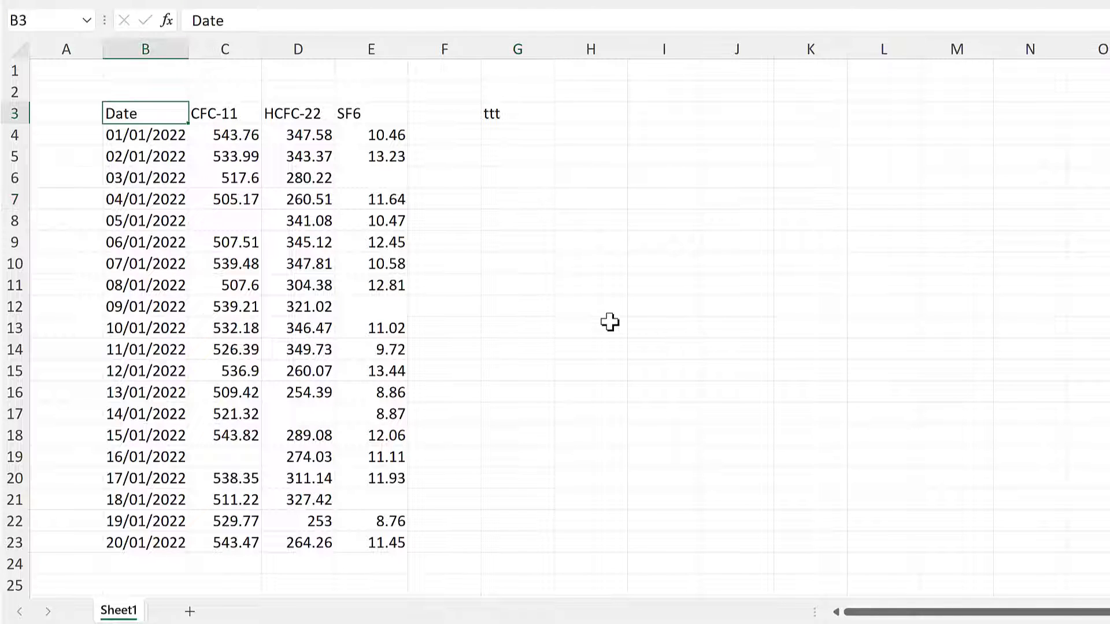
pyautogui.hotkey('ctrl', 'shift', 'End')
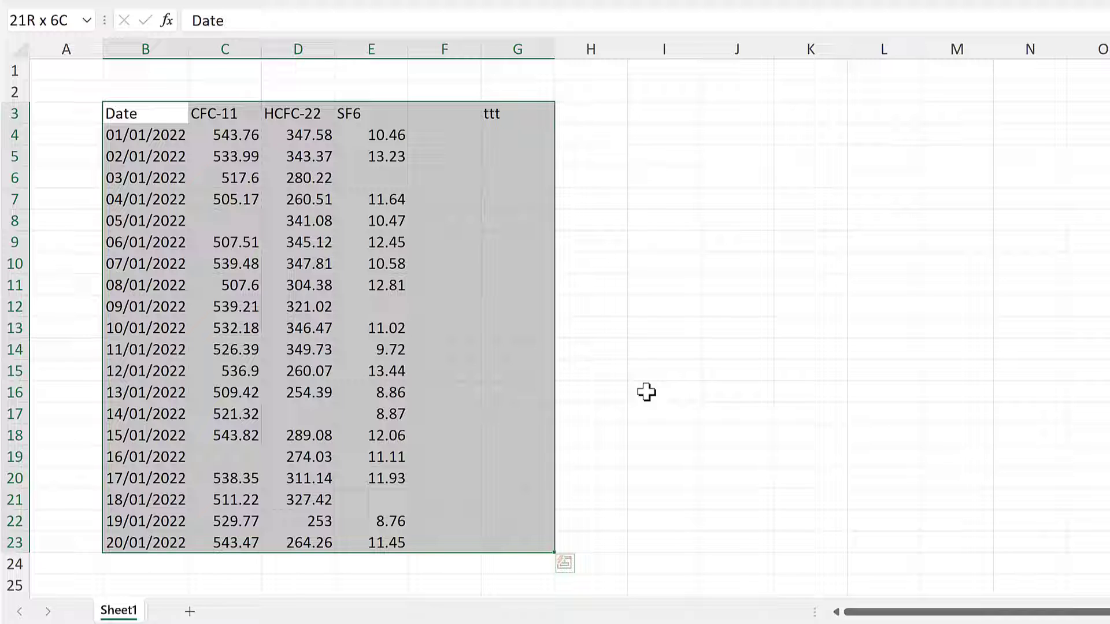
pyautogui.hotkey('ctrl', 'shift', 'Left')
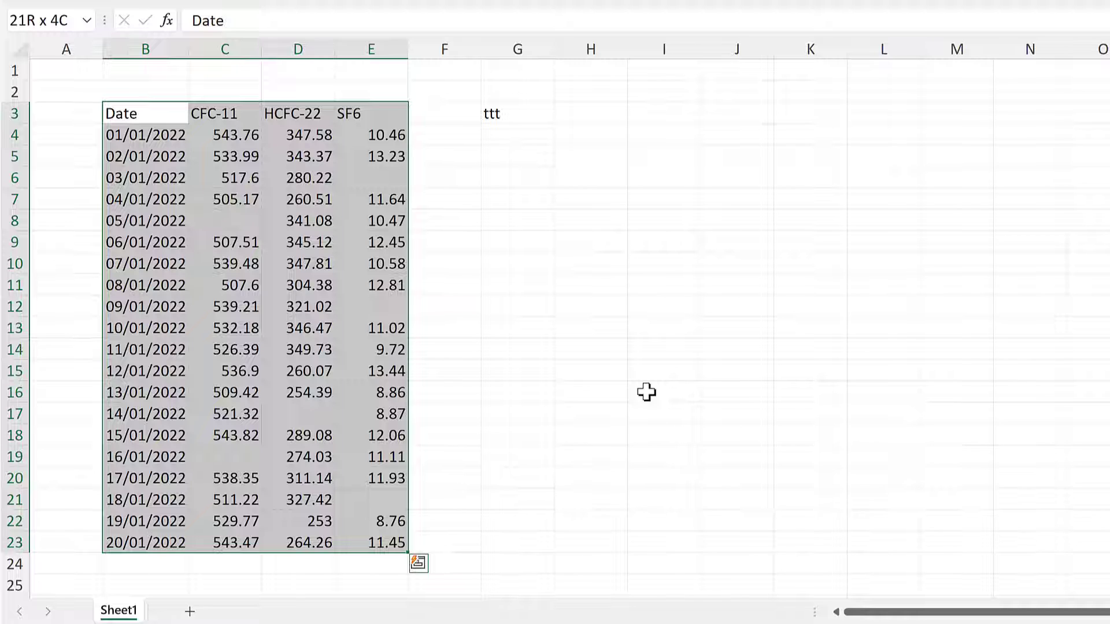
pyautogui.hotkey('shift', 'Left')
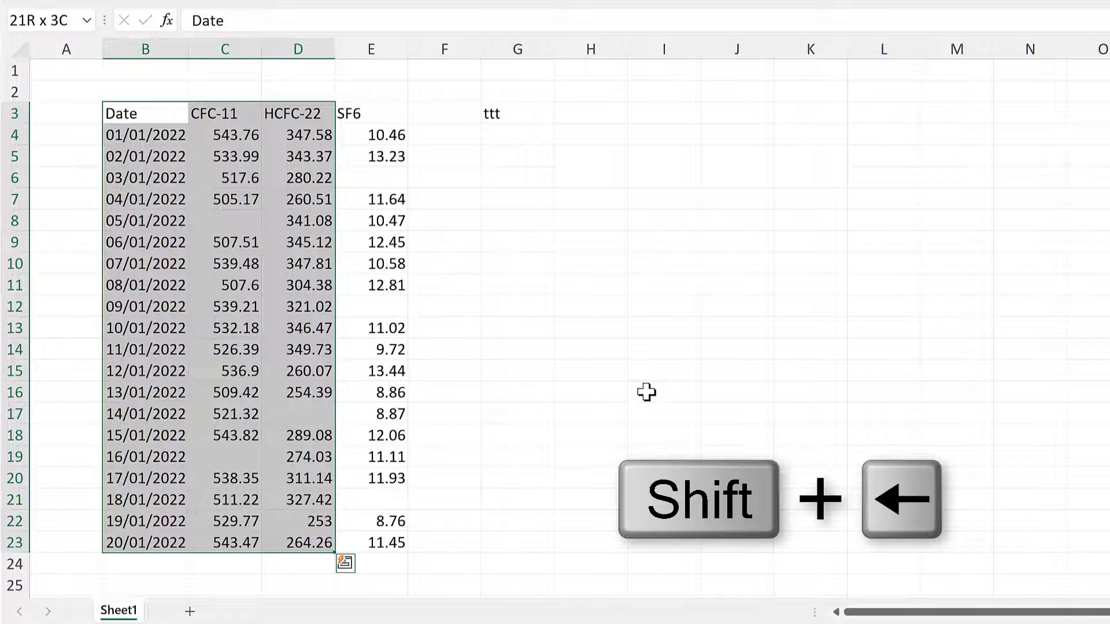
pyautogui.hotkey('ctrl', '.')
pyautogui.hotkey('shift', 'Right')
pyautogui.hotkey('shift', 'Right')
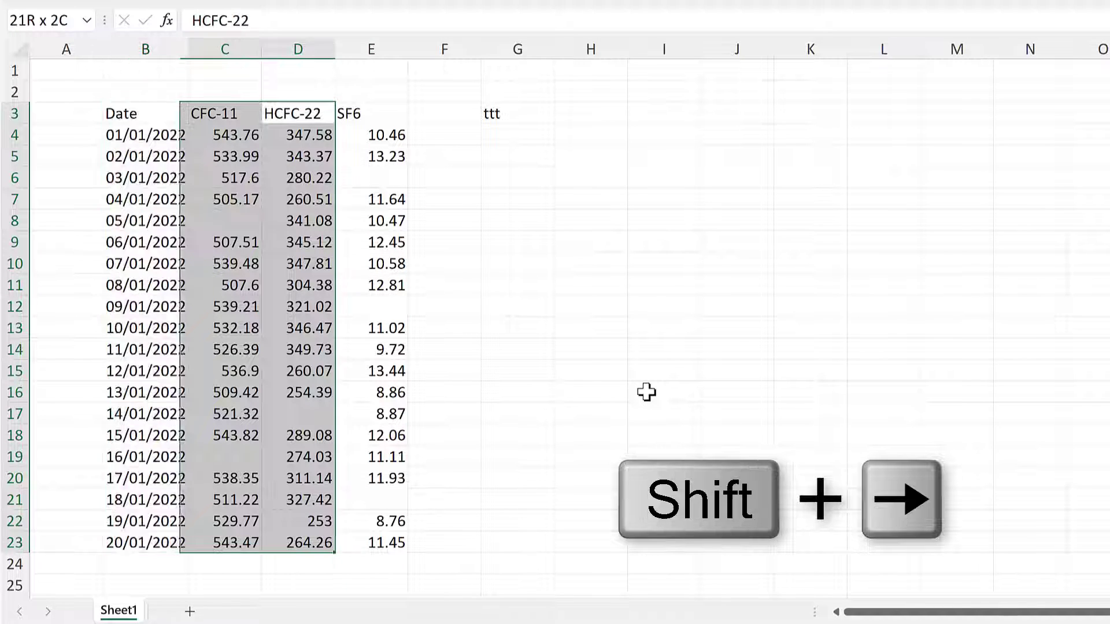
pyautogui.hotkey('ctrl', '.')
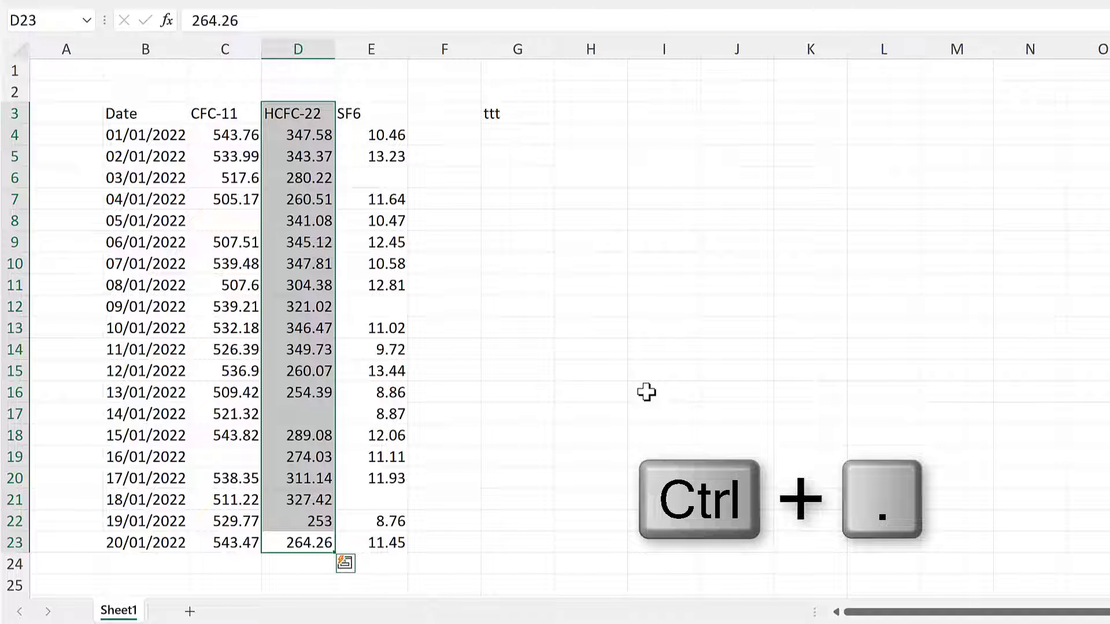
pyautogui.hotkey('shift', 'Down')
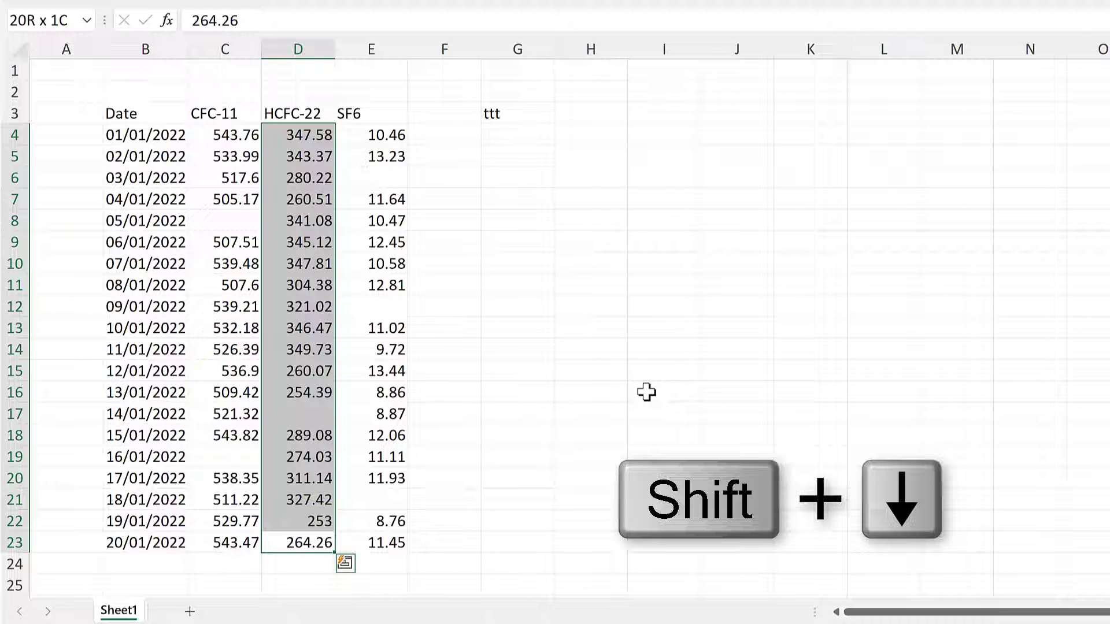